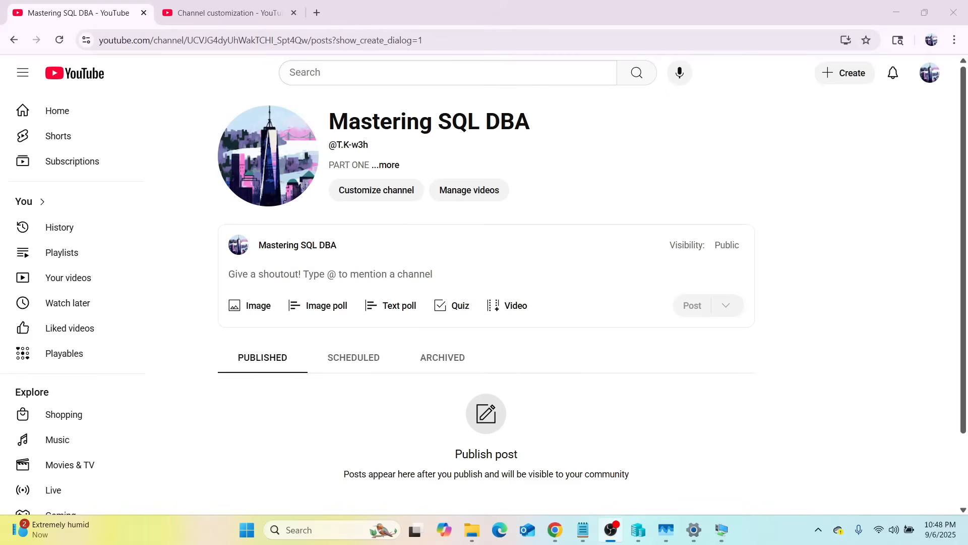
Step: Read the How to Master SQL DBA.md outline in Notepad and switch to Hyper-V Manager
mouse_move(583, 529)
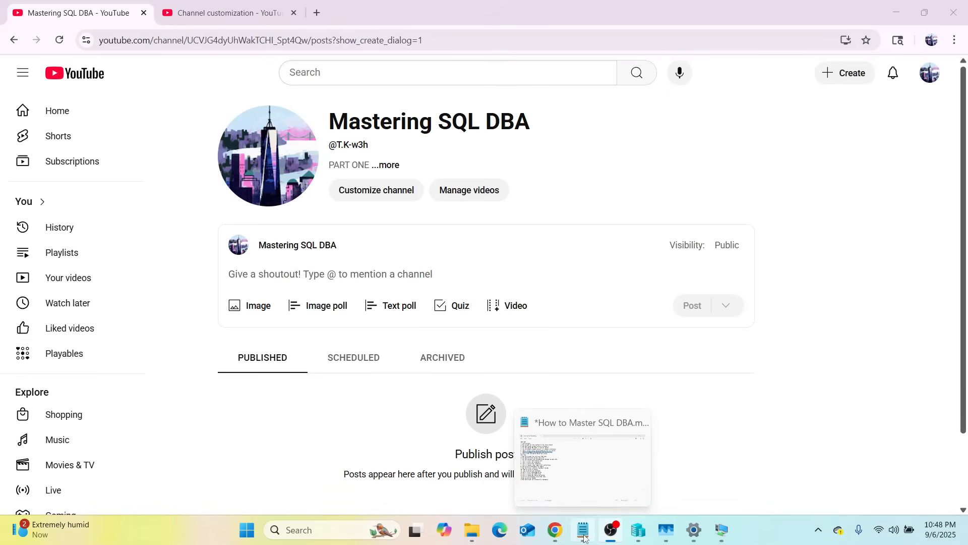
left_click(583, 477)
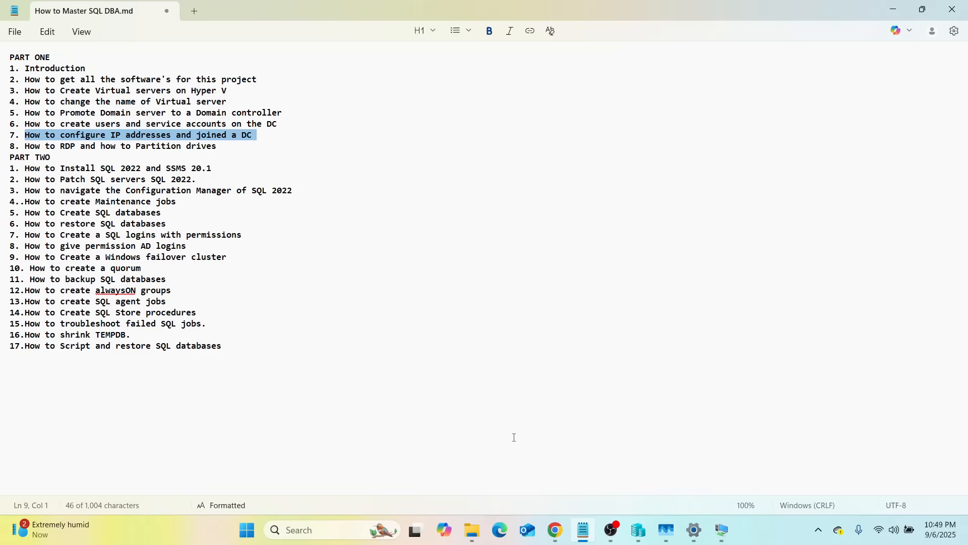
mouse_move(638, 538)
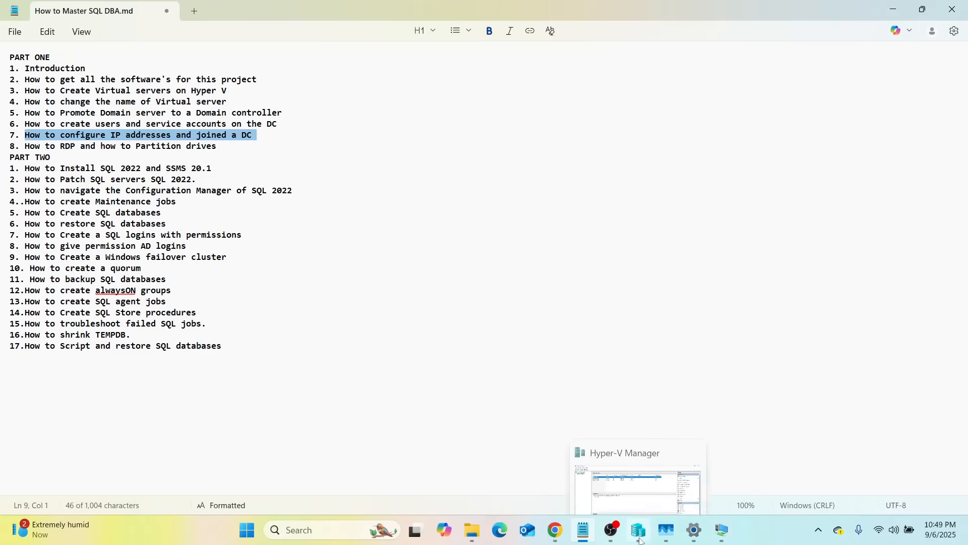
left_click(638, 456)
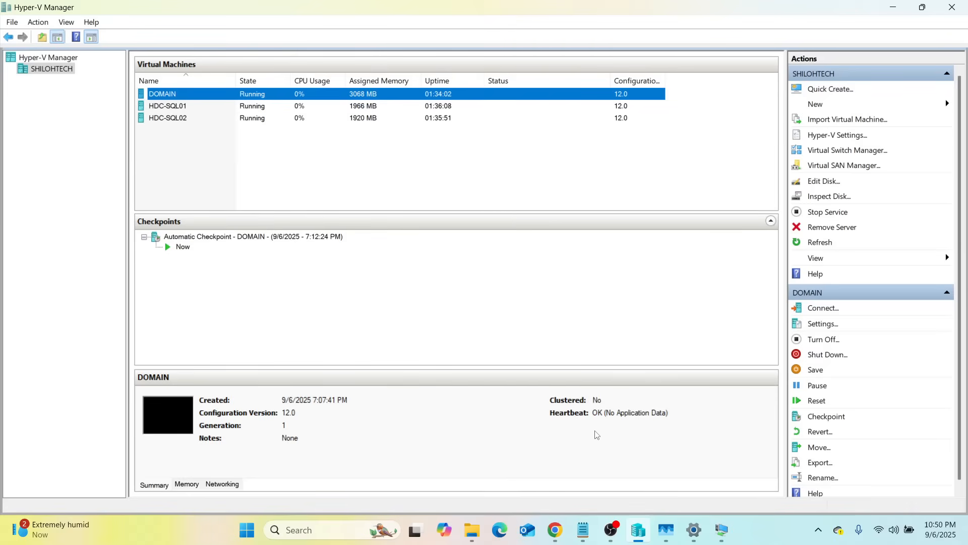
Step: View the DOMAIN virtual machine's desktop, and minimize it to return to the host
mouse_move(722, 529)
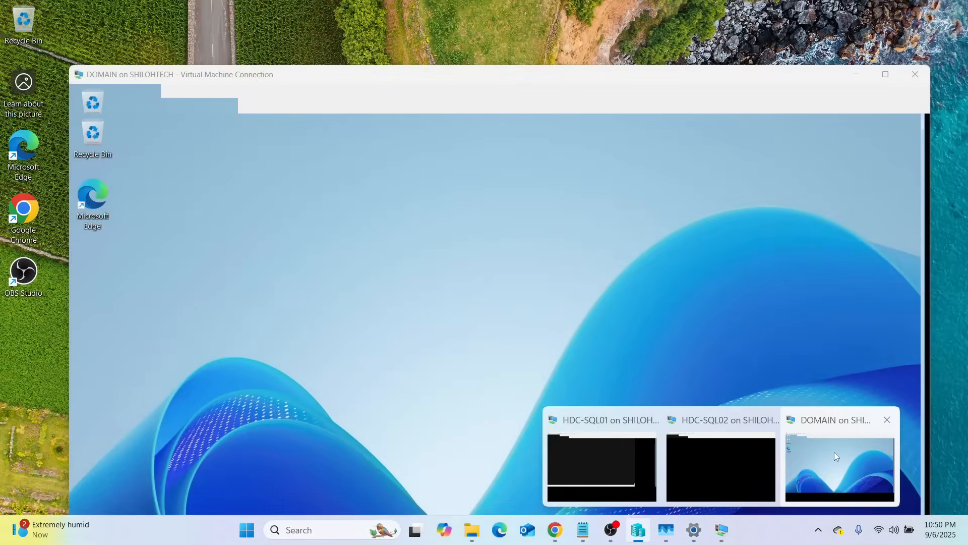
left_click(836, 451)
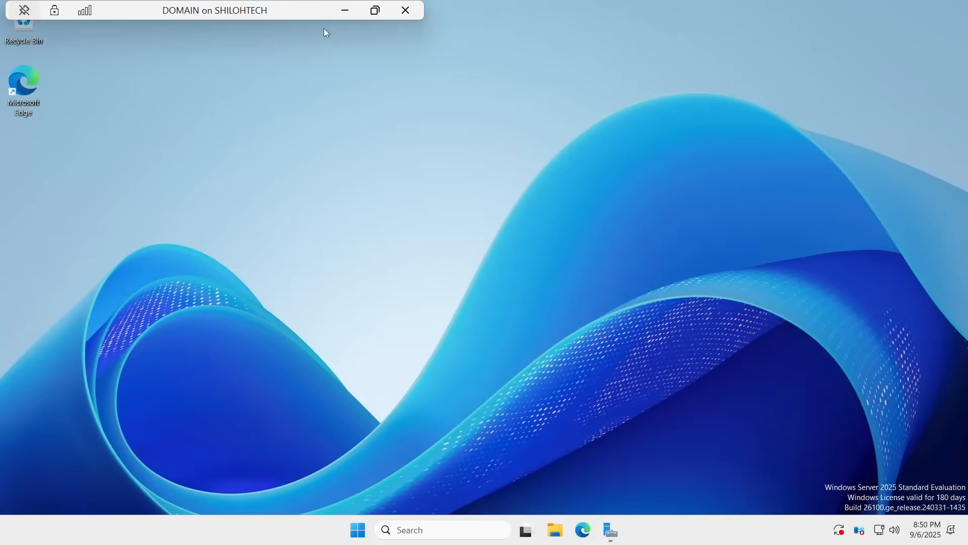
left_click(345, 10)
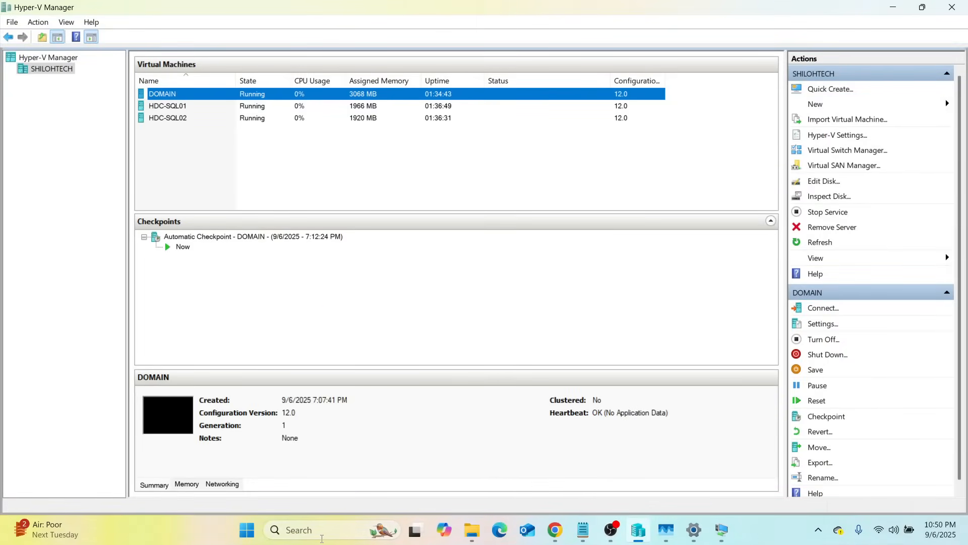
Step: Find Command Prompt on the host computer by searching for cmd and run it as administrator
left_click(318, 531)
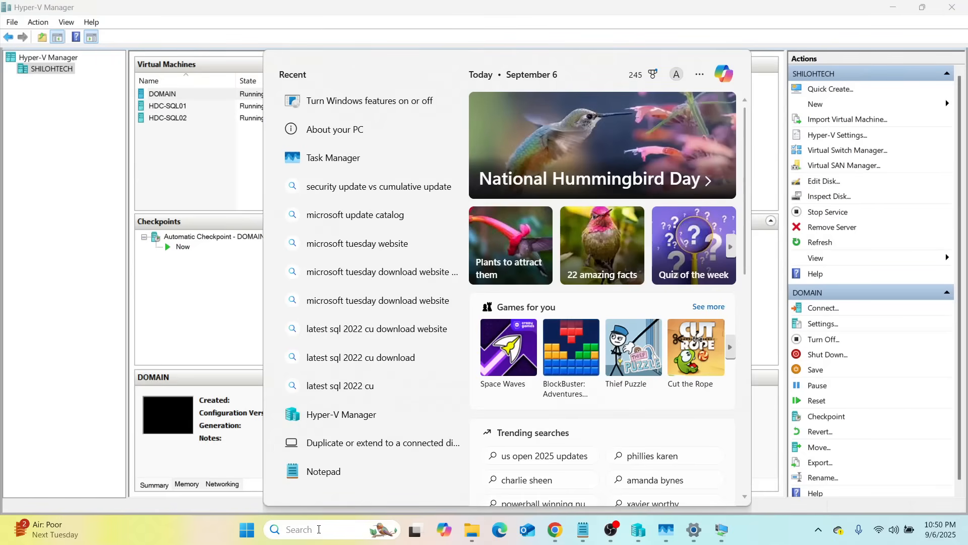
type("cmd")
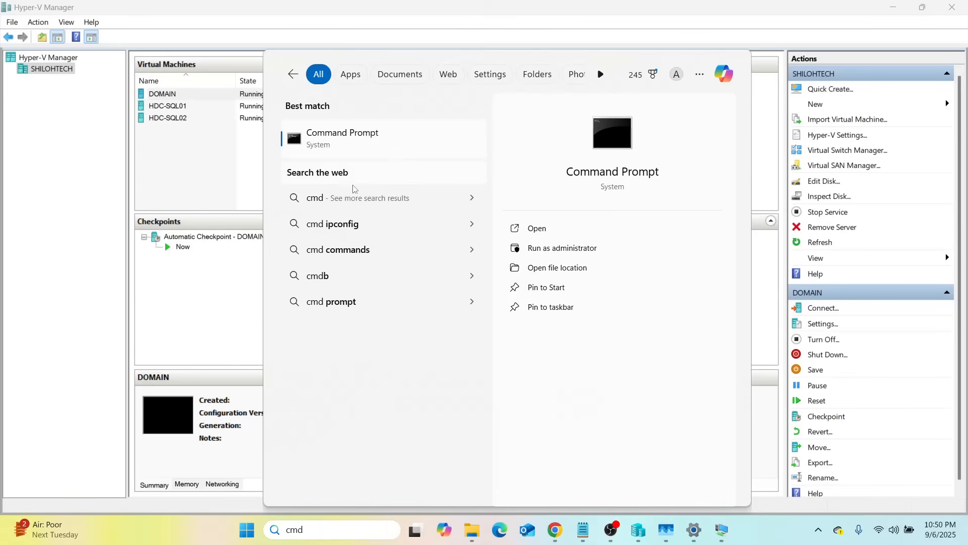
right_click(295, 141)
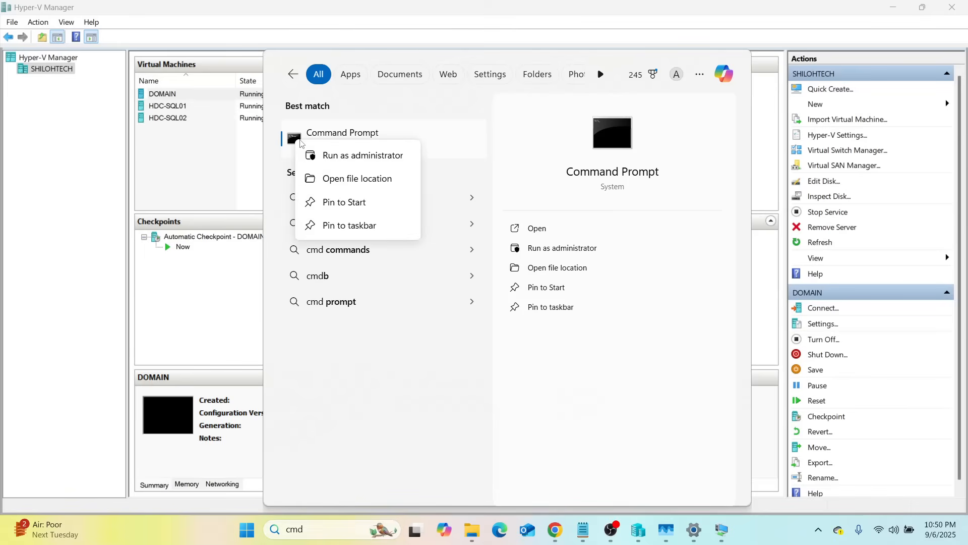
left_click(333, 157)
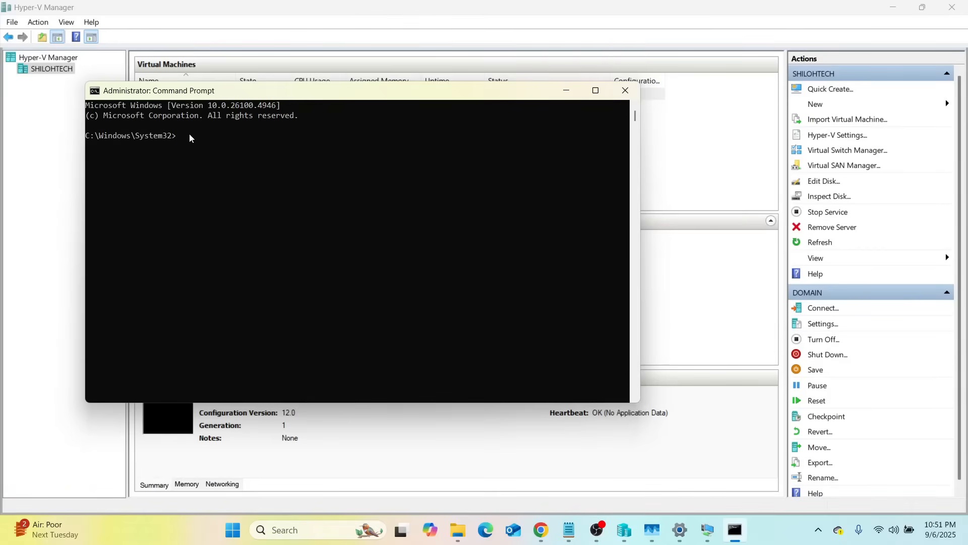
Step: Run ipconfig, examine the IPv4 address of the vEthernet (Default Switch) adapter, and close Command Prompt
type("ipconfig")
key("Return")
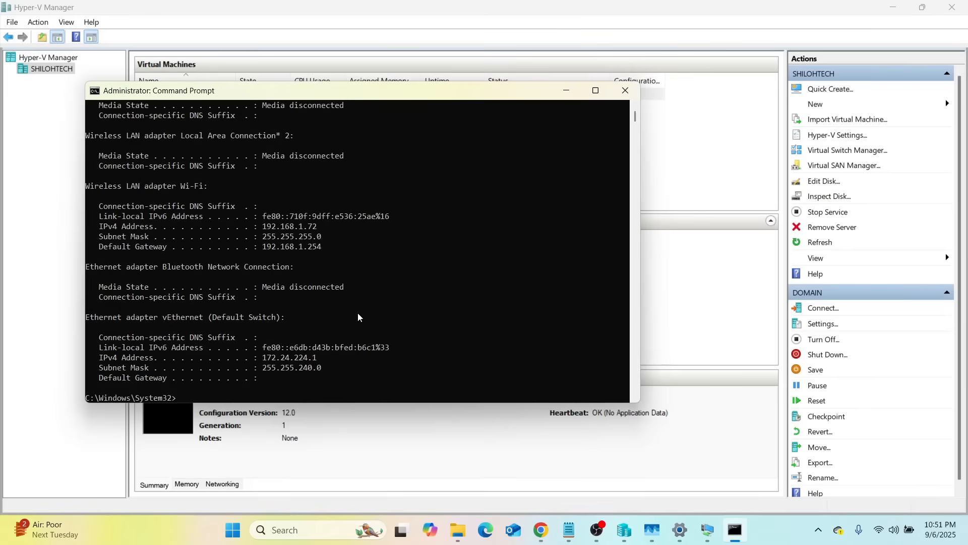
scroll(345, 328, "down", 1)
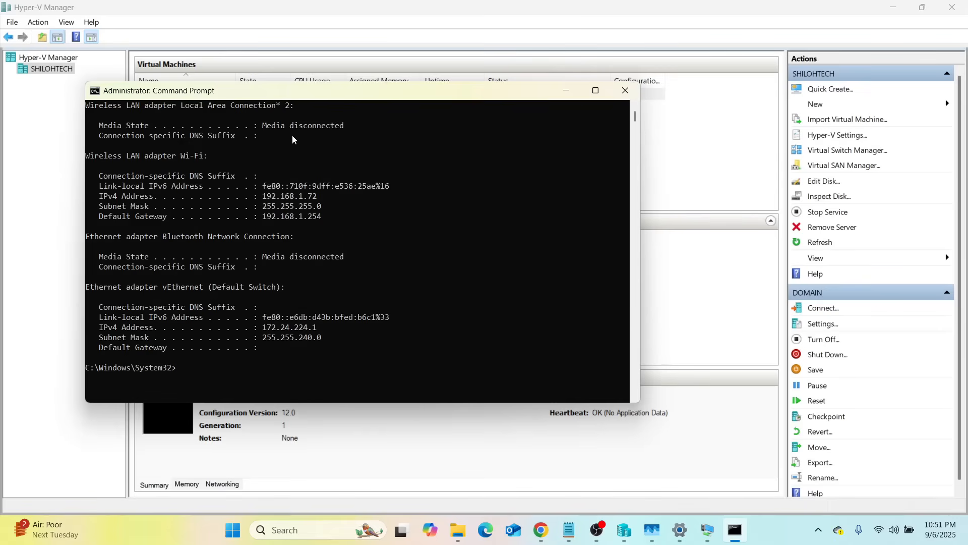
scroll(271, 277, "up", 2)
scroll(275, 266, "down", 5)
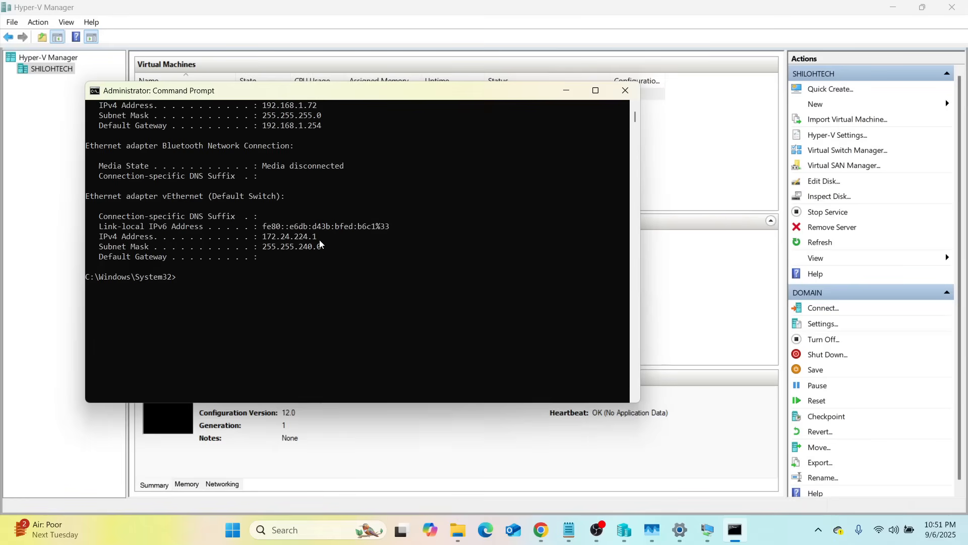
left_click_drag(320, 244, 261, 239)
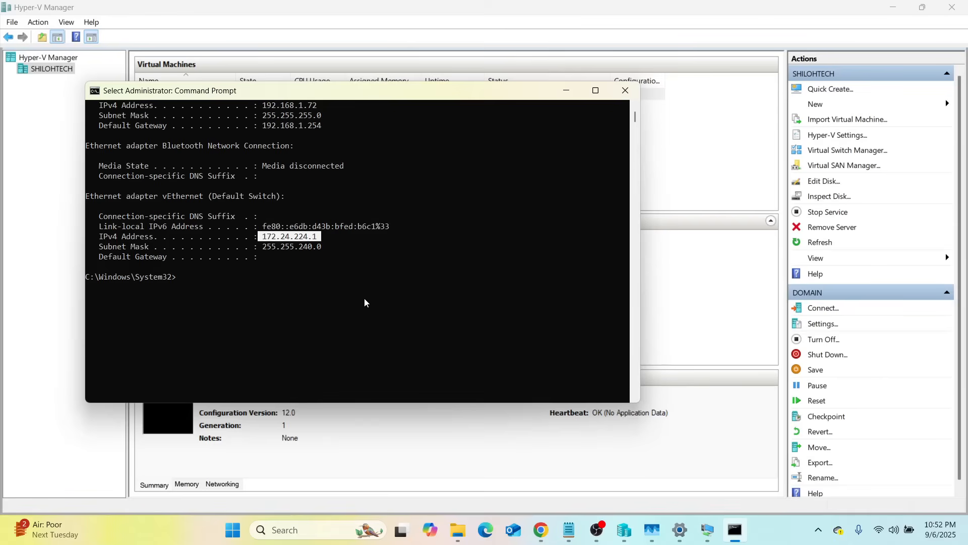
left_click(625, 90)
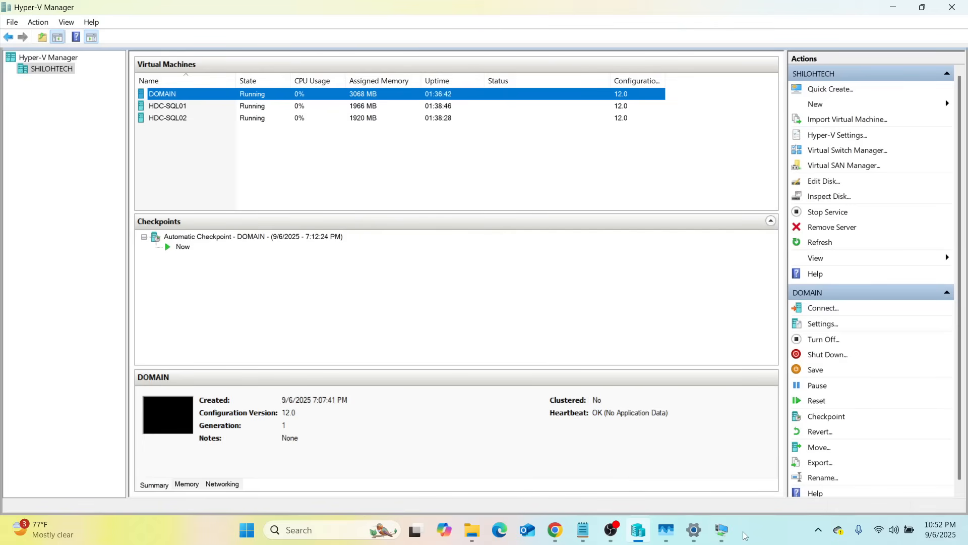
Step: Switch to the DOMAIN virtual machine and open its Network and Internet settings
mouse_move(717, 535)
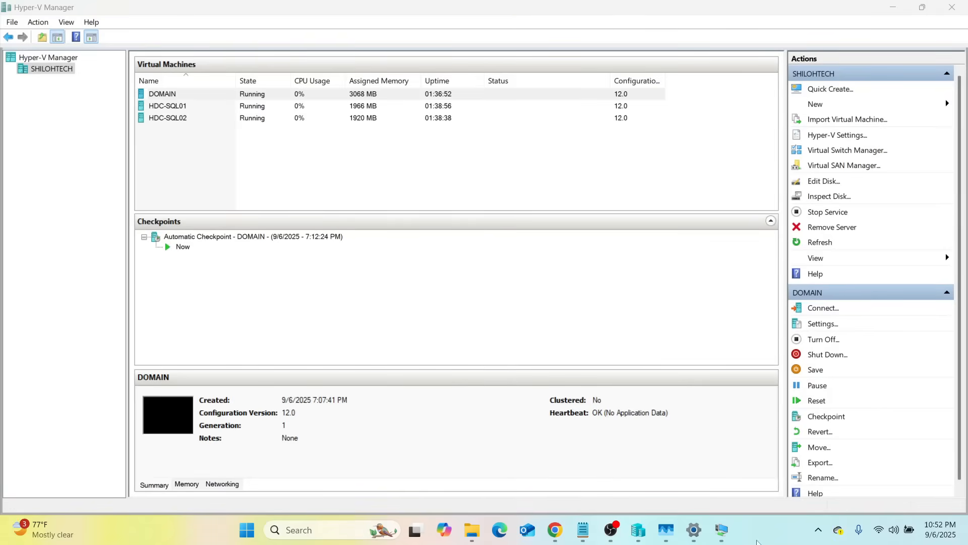
mouse_move(796, 482)
mouse_move(721, 468)
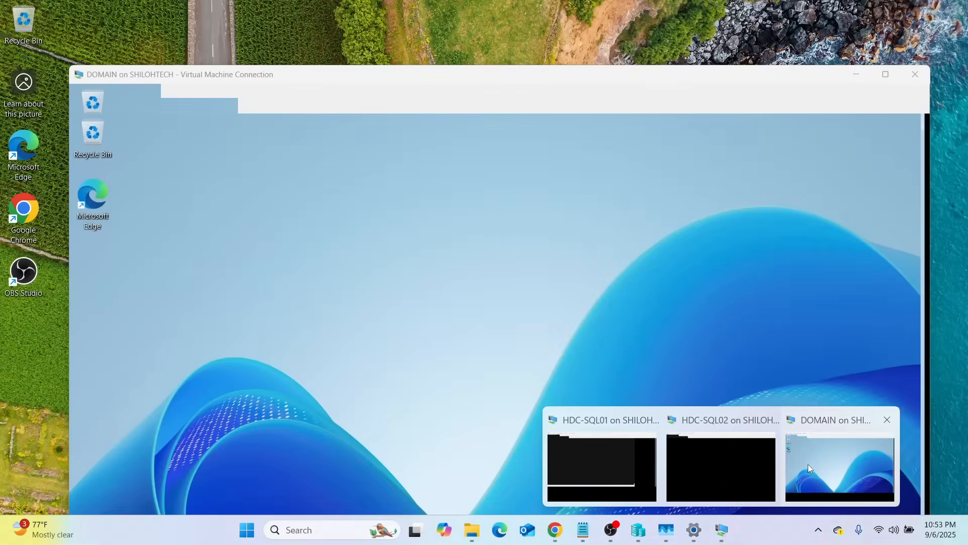
left_click(807, 464)
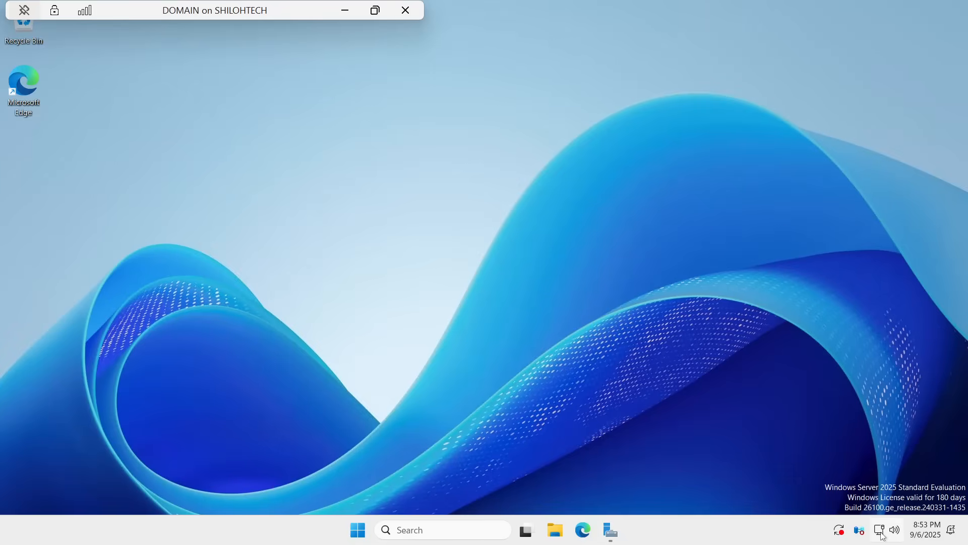
mouse_move(881, 536)
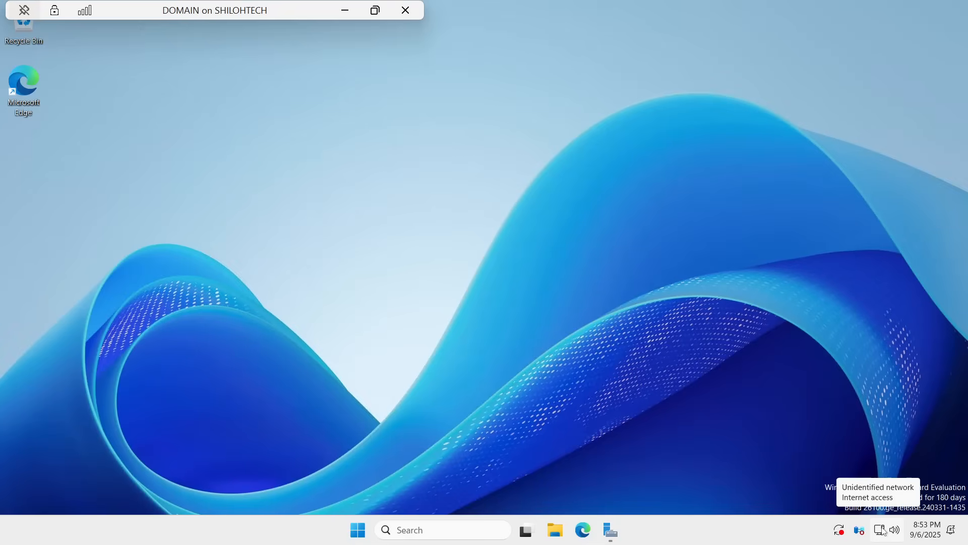
right_click(884, 534)
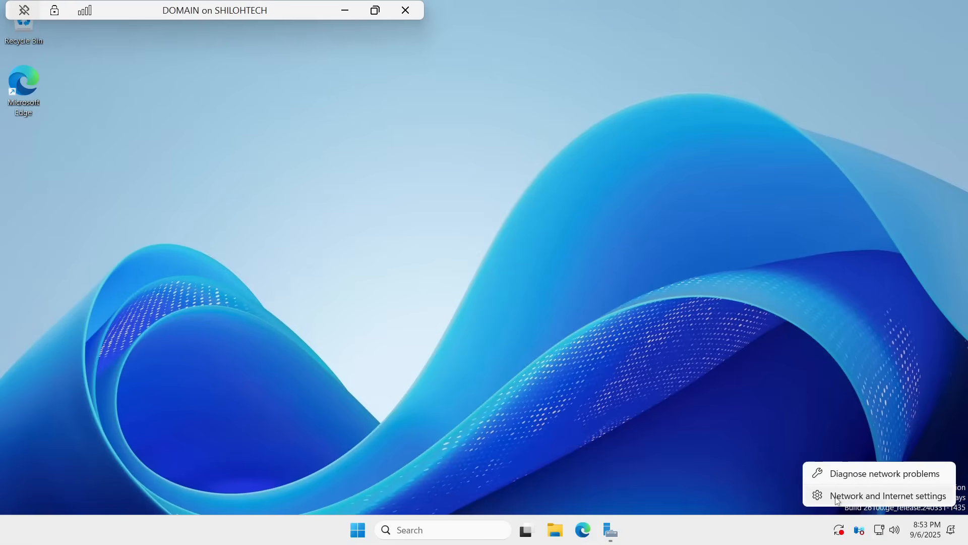
left_click(914, 500)
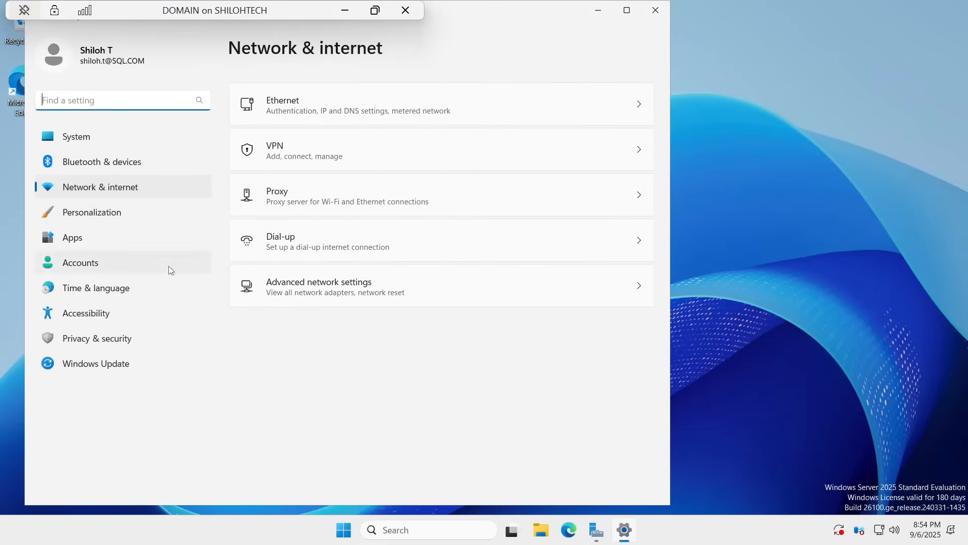
Step: Open the Internet Protocol Version 4 (TCP/IPv4) properties of the Ethernet adapter from the advanced network settings
left_click(301, 303)
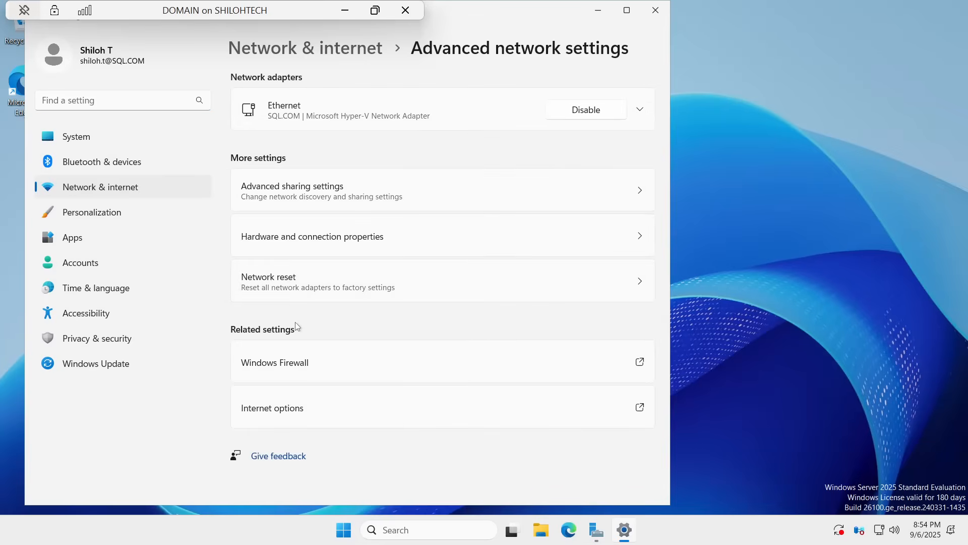
left_click(639, 112)
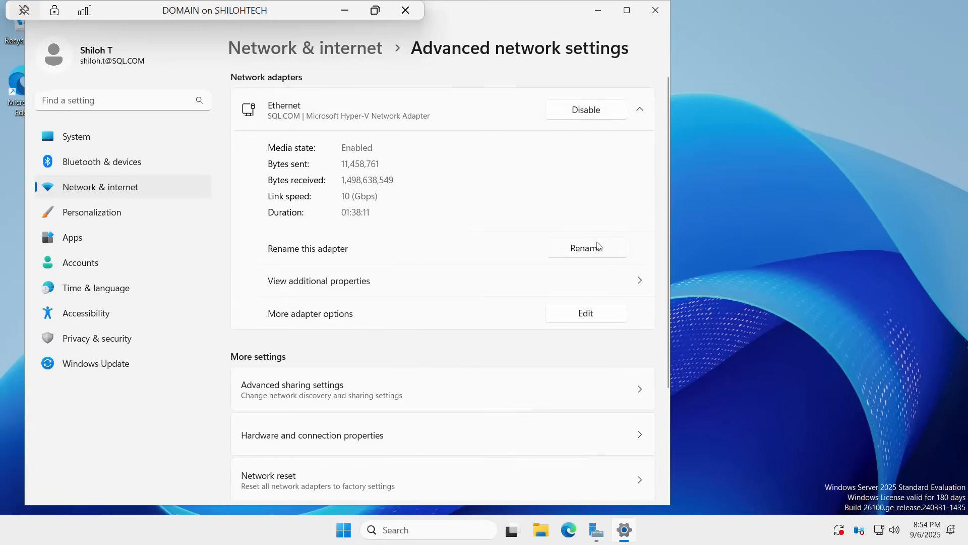
left_click(590, 315)
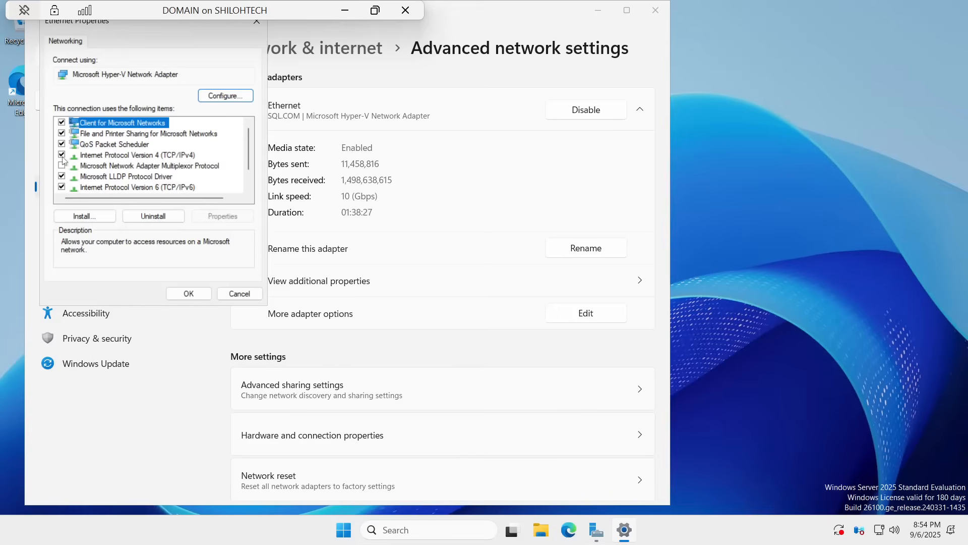
left_click(111, 157)
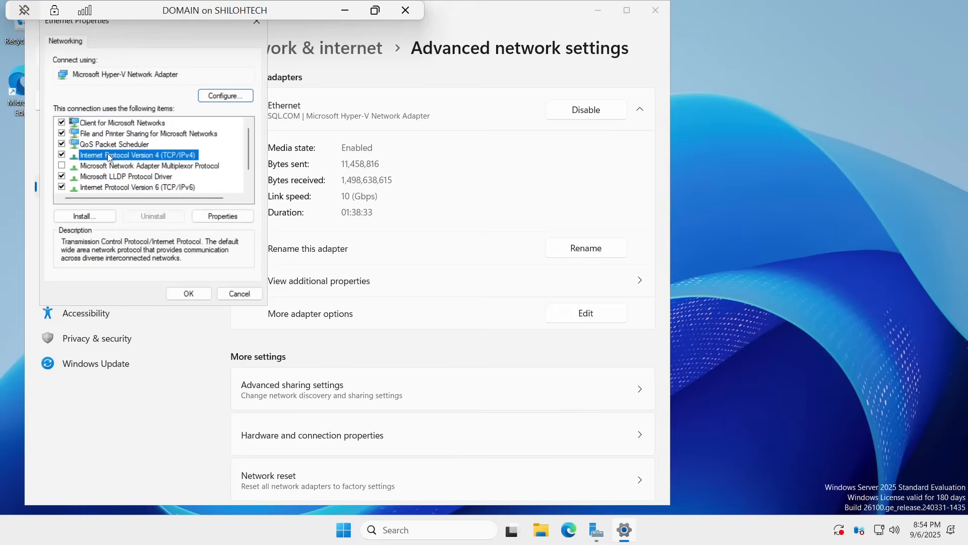
double_click(109, 157)
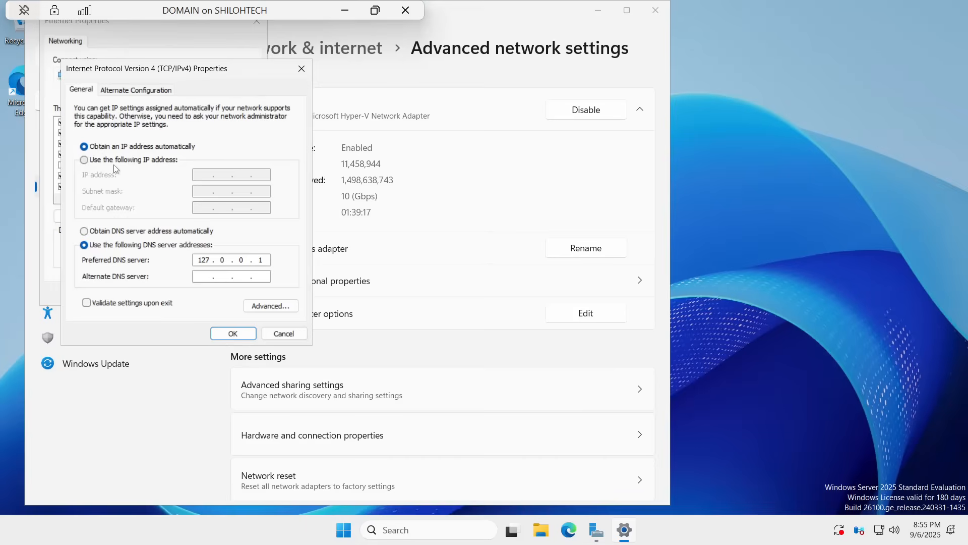
Step: Switch the adapter to a manually specified IP address and set it to 172.24.224.100
left_click(85, 160)
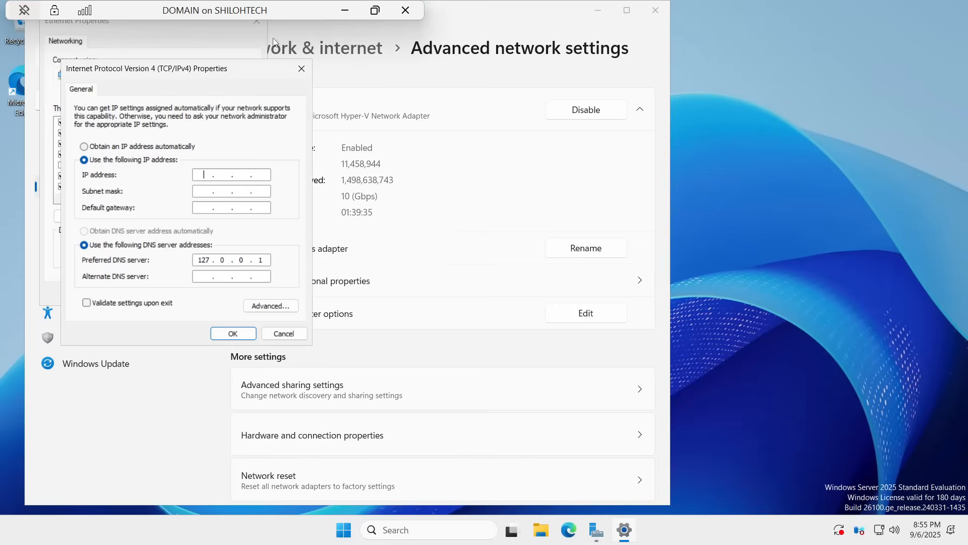
type("17")
key("BackSpace")
key("BackSpace")
type("172 . 24")
type("2241")
type("00")
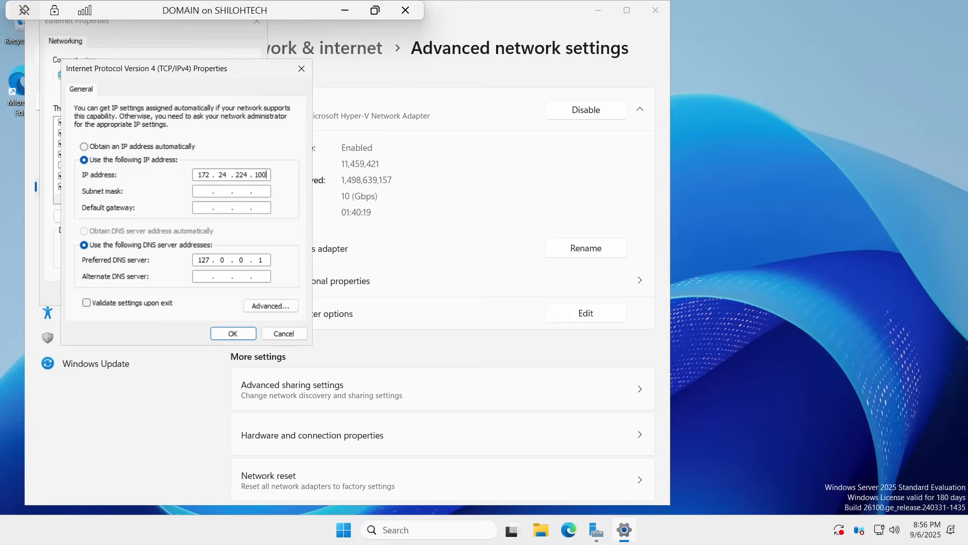
Step: Fill in the default subnet mask 255.255.0.0 and set the default gateway to 172.24.224.1
key("Tab")
Step: Set the alternate DNS server to 172.24.224.100, matching the server's own static IP address
key("Tab")
type("172 . 24 . 224 . 1")
double_click(261, 259)
key("Tab")
left_click_drag(266, 175, 254, 174)
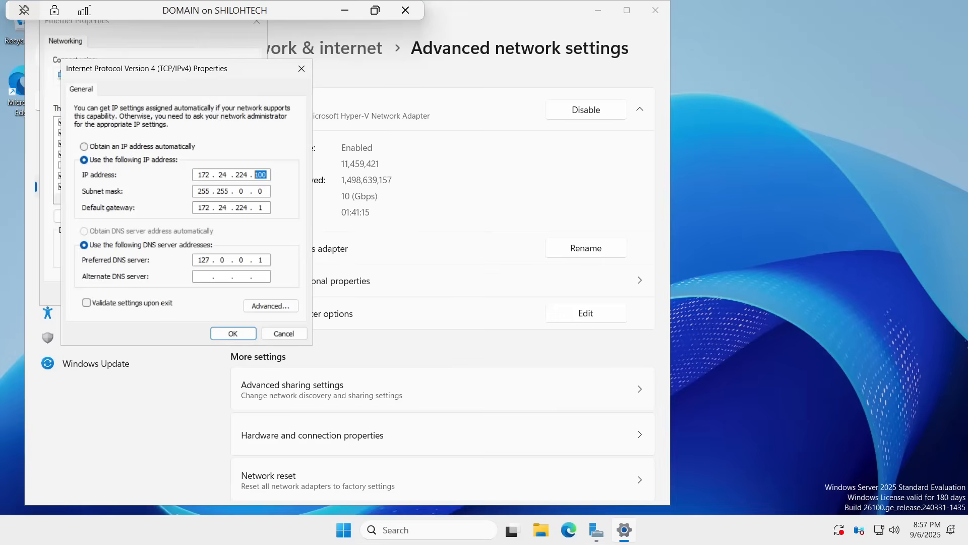
left_click(202, 276)
type("172.24..")
double_click(204, 276)
left_click(241, 276)
type("224 . 100")
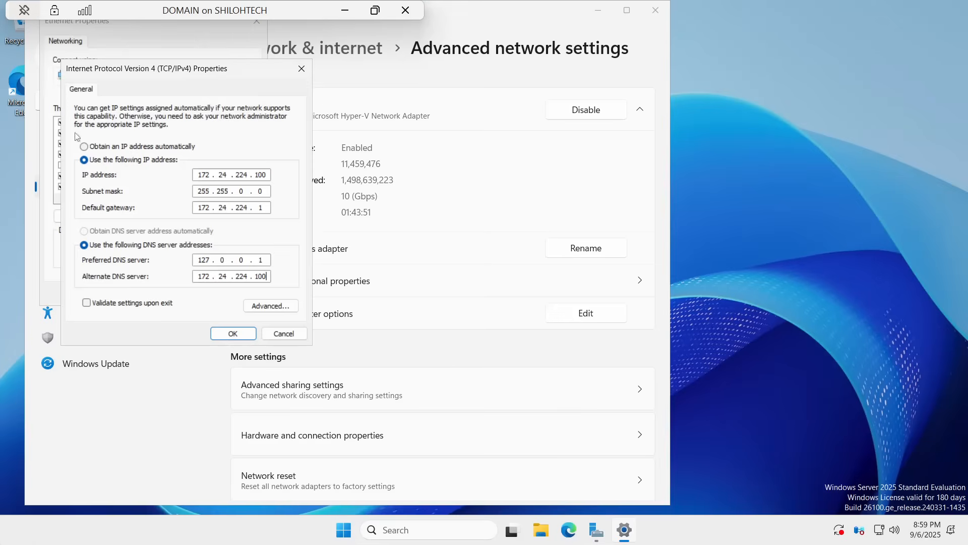
Step: Enable validation of the settings upon exit, apply the IPv4 and Ethernet properties, and close the network troubleshooter
left_click(86, 303)
left_click(237, 335)
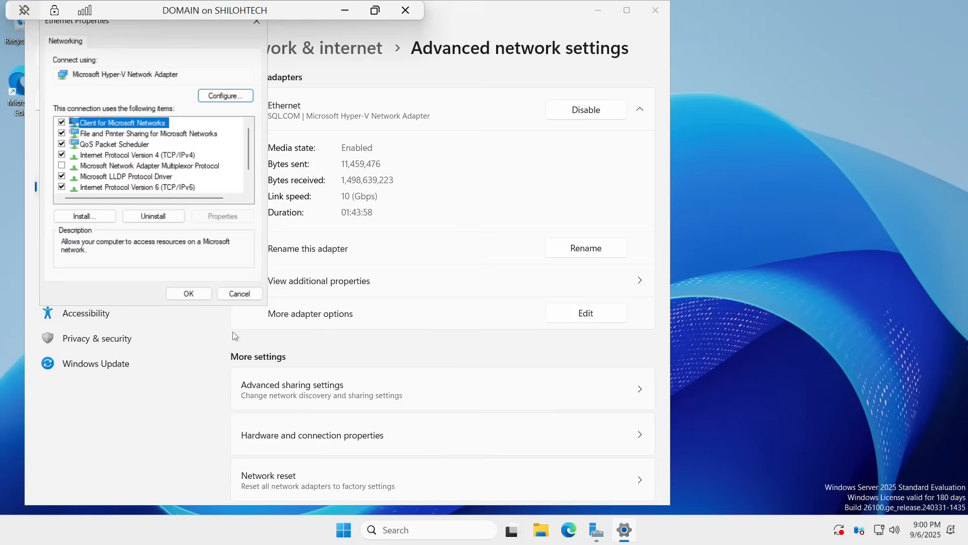
left_click(189, 294)
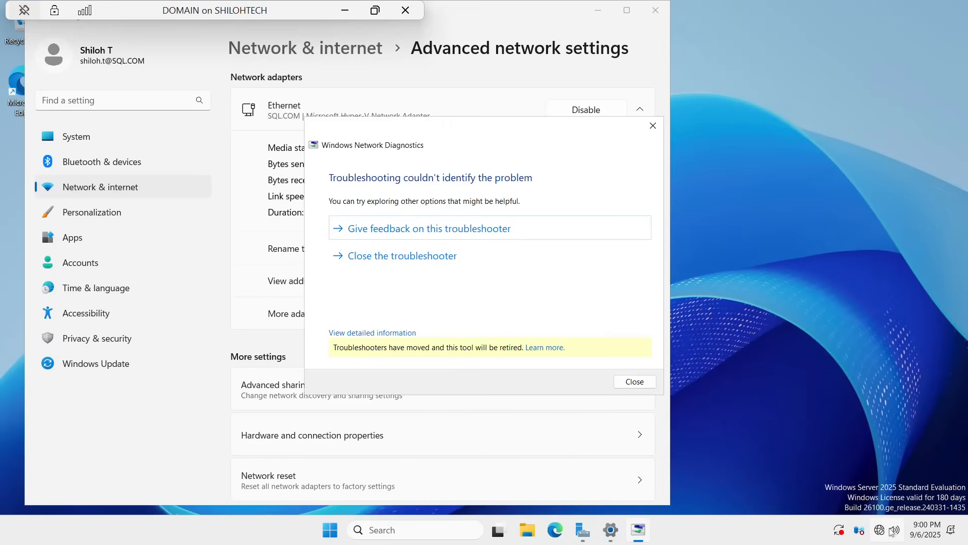
left_click(647, 383)
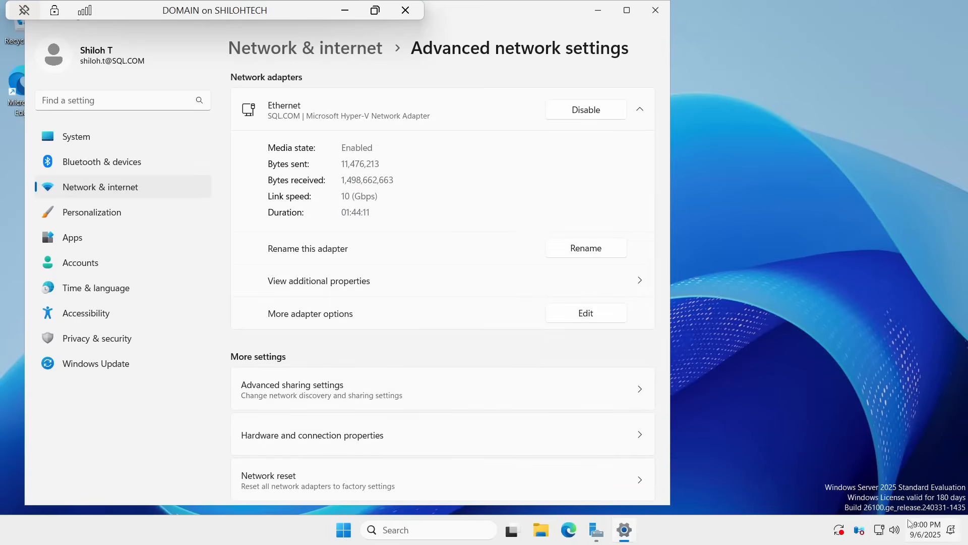
mouse_move(885, 534)
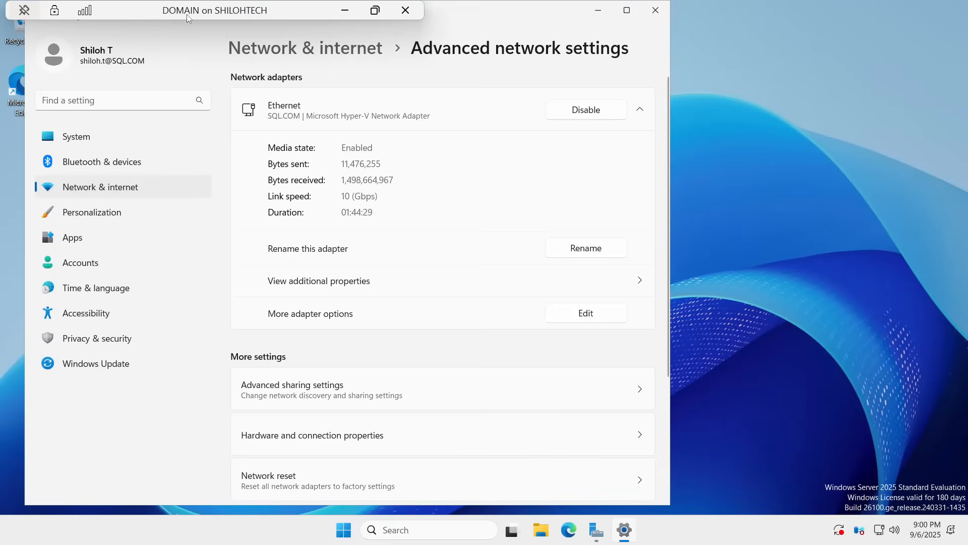
Step: Close the Settings window on DOMAIN and switch to the HDC-SQL01 virtual machine
left_click(655, 10)
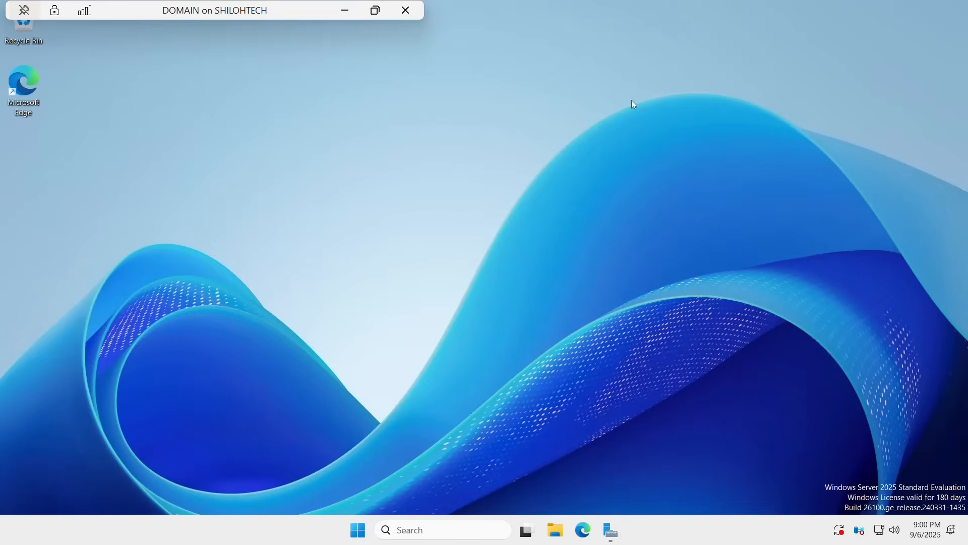
left_click(338, 12)
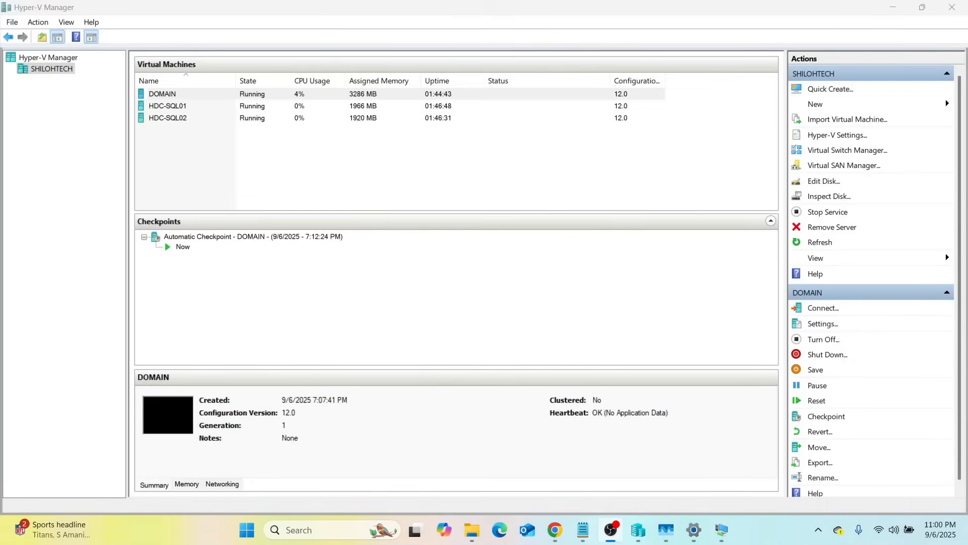
mouse_move(721, 543)
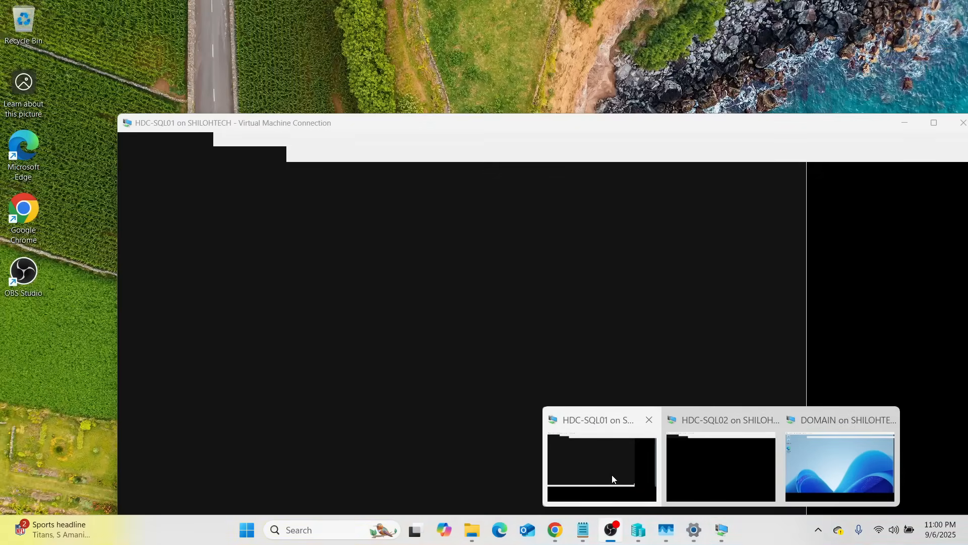
left_click(613, 473)
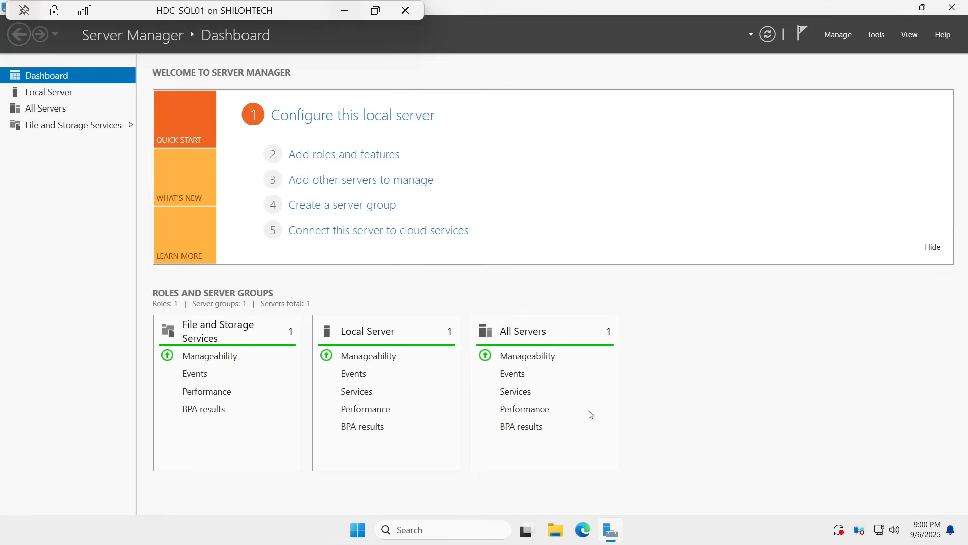
Step: Open the Internet Protocol Version 4 (TCP/IPv4) properties of HDC-SQL01's Ethernet adapter
right_click(877, 532)
left_click(887, 497)
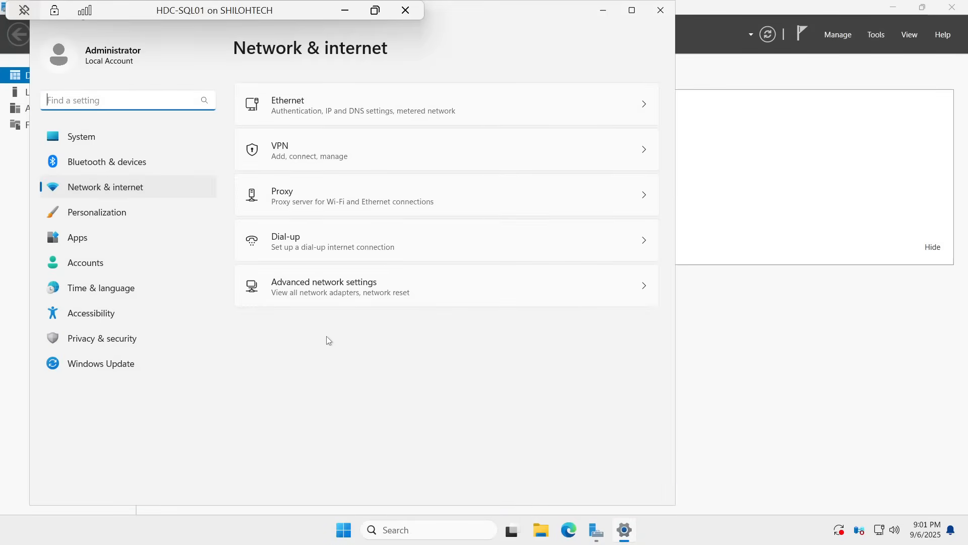
left_click(347, 295)
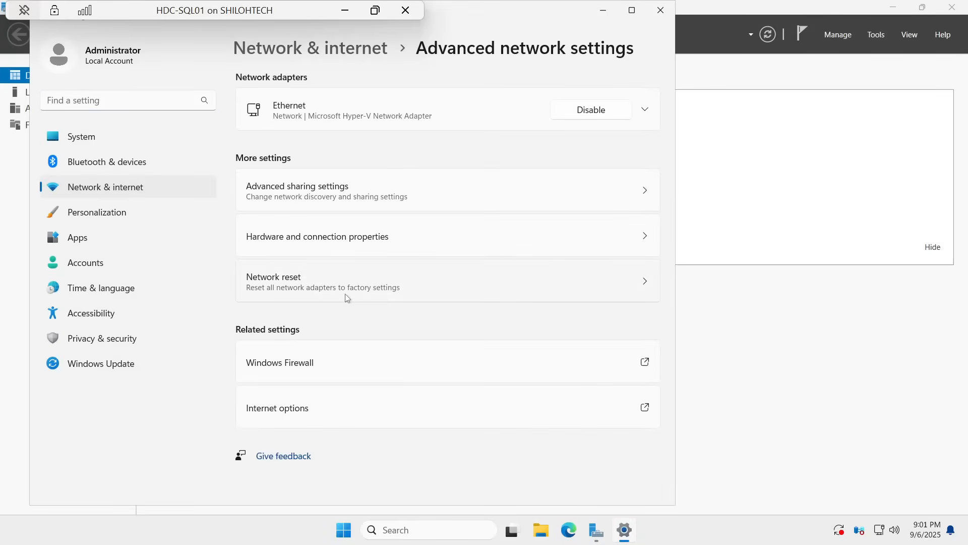
left_click(645, 110)
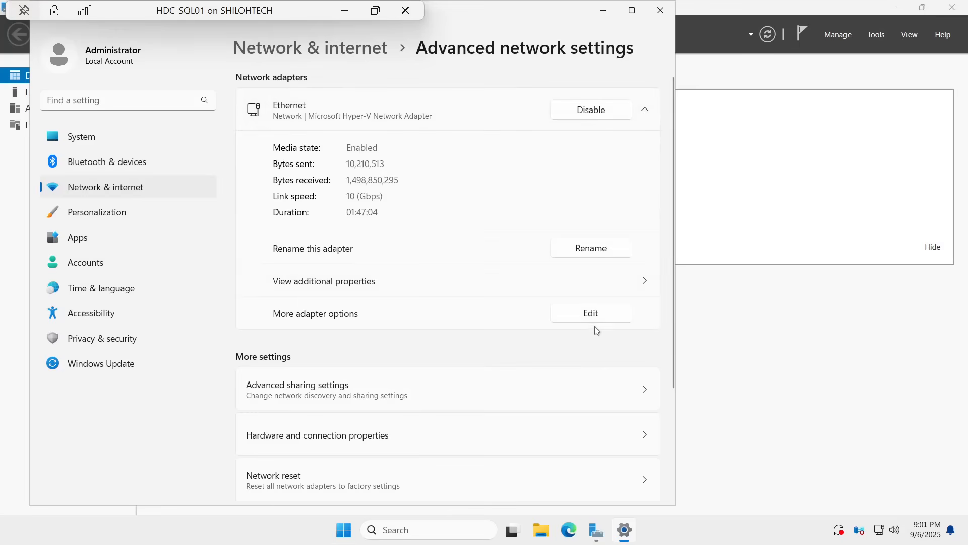
left_click(598, 324)
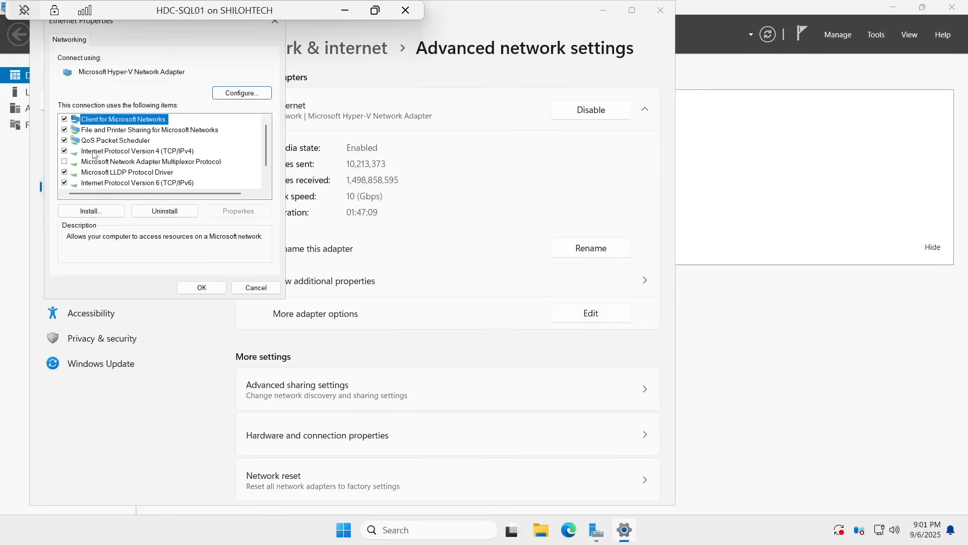
double_click(152, 152)
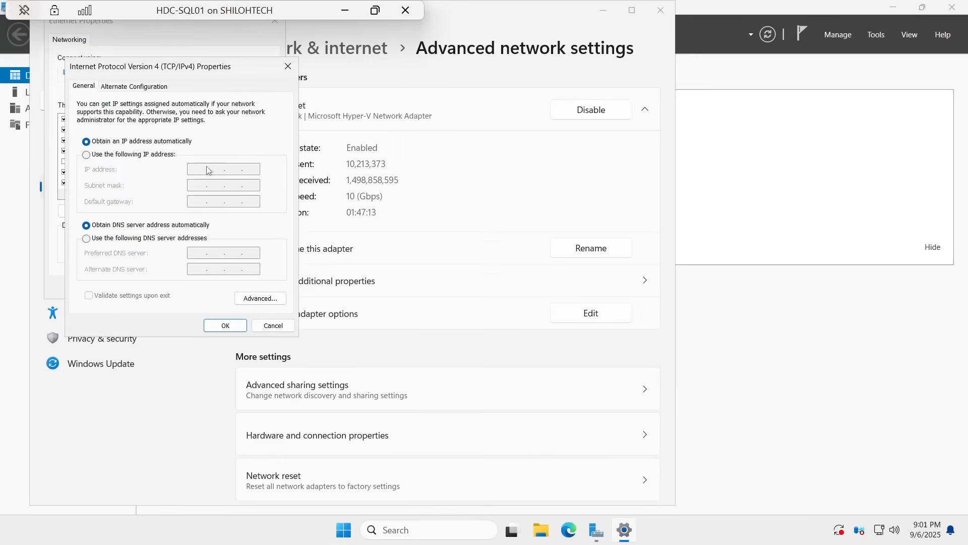
Step: Switch HDC-SQL01's adapter to a manually specified IP address and set it to 172.24.224.101
left_click(86, 156)
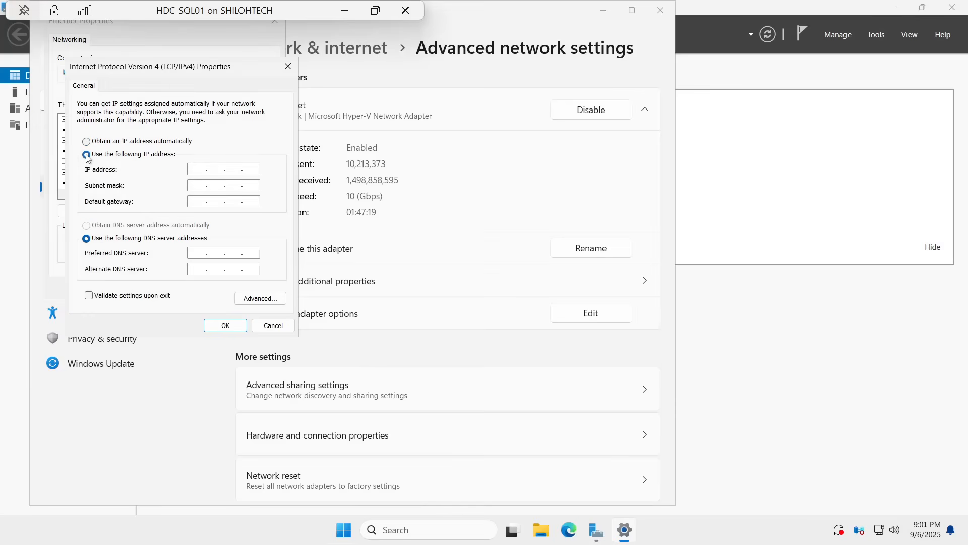
left_click(188, 170)
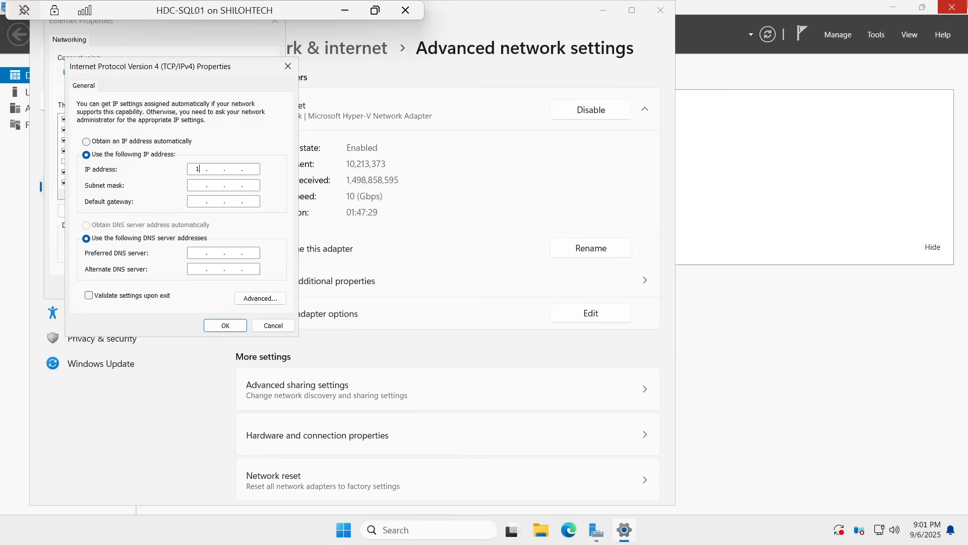
type("72 . 24")
type("224 . 1")
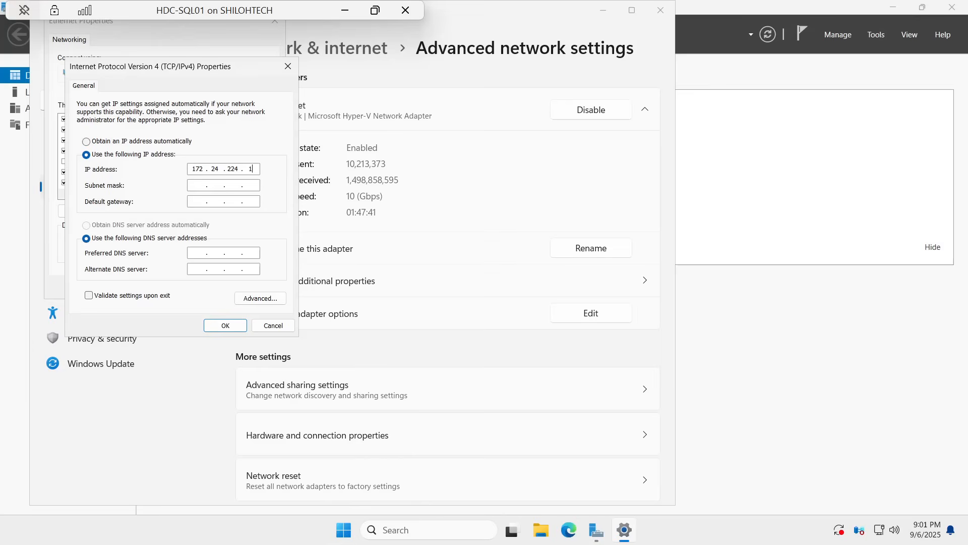
type("01")
Step: Fill in the default subnet mask 255.255.0.0 and set HDC-SQL01's default gateway to 172.24.224.1
left_click(192, 185)
type("172 . 24 . 224 . 1")
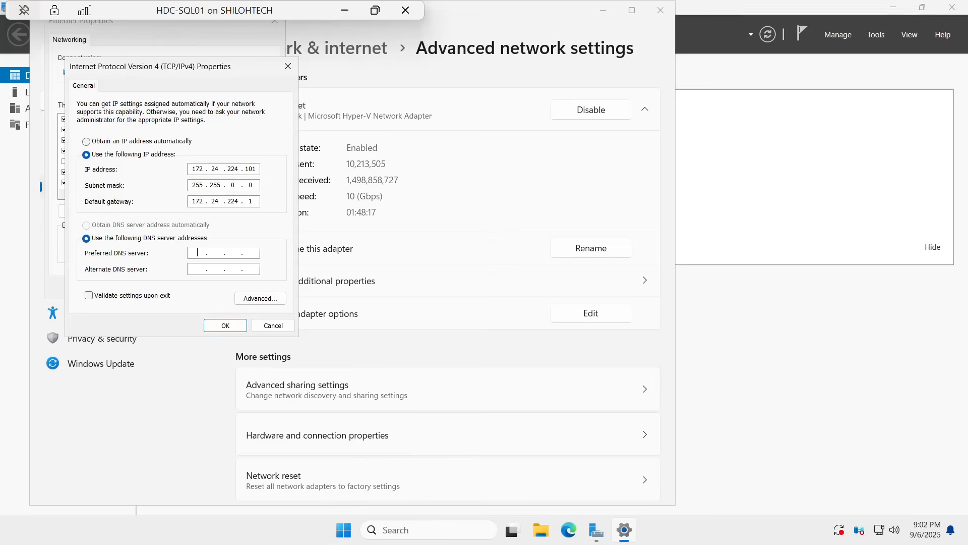
Step: Set HDC-SQL01's preferred DNS server to 127.0.0.1 and its alternate DNS server to 172.24.224.100
type("27 . 0 ")
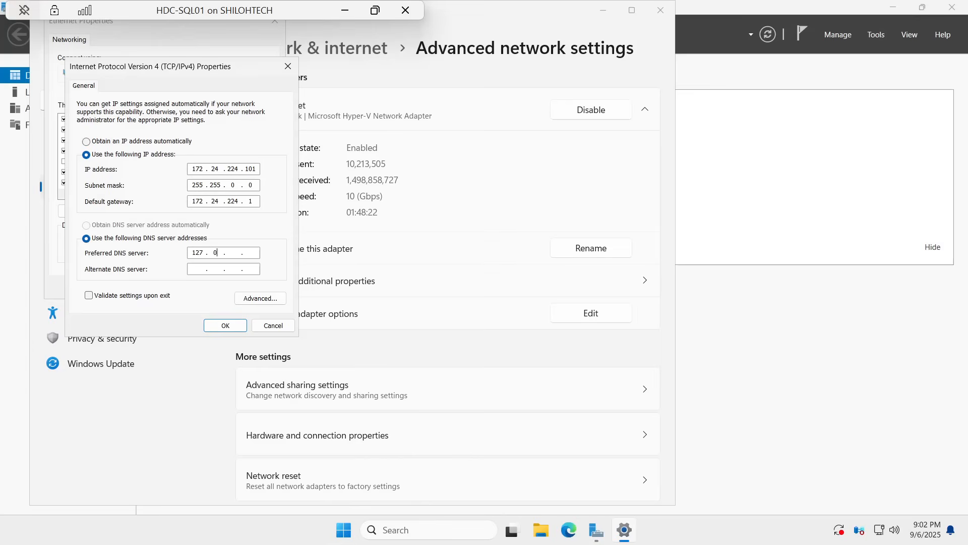
type(". ")
type("0")
type("172 . ")
type("24 . .")
key("period")
type("224 . 100")
Step: Apply HDC-SQL01's IPv4 and Ethernet properties with validation upon exit enabled, and close the troubleshooter and Settings windows
left_click(89, 295)
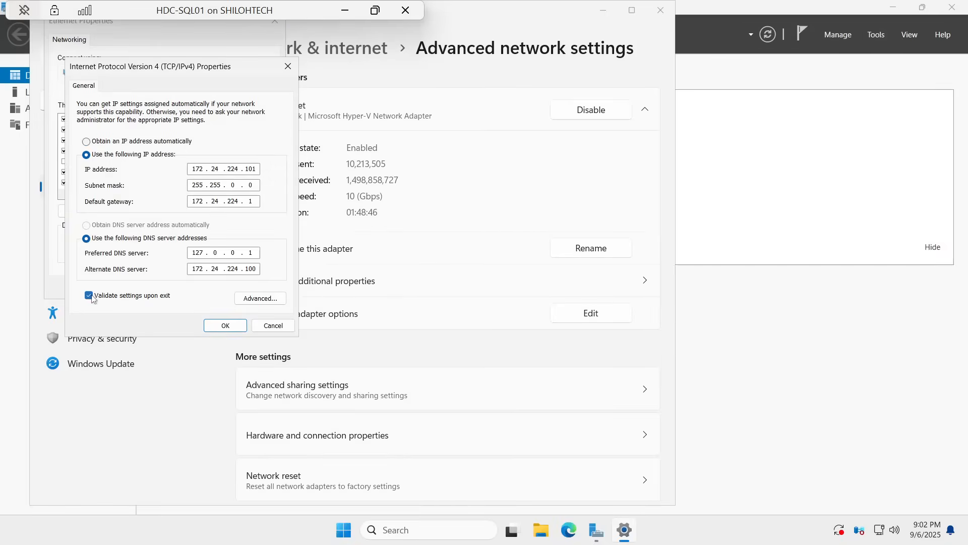
left_click(226, 325)
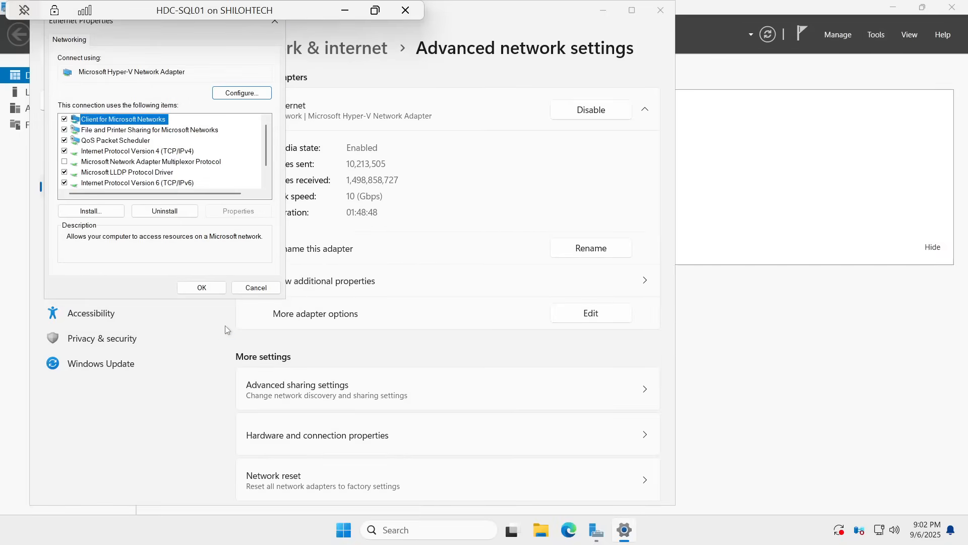
left_click(201, 288)
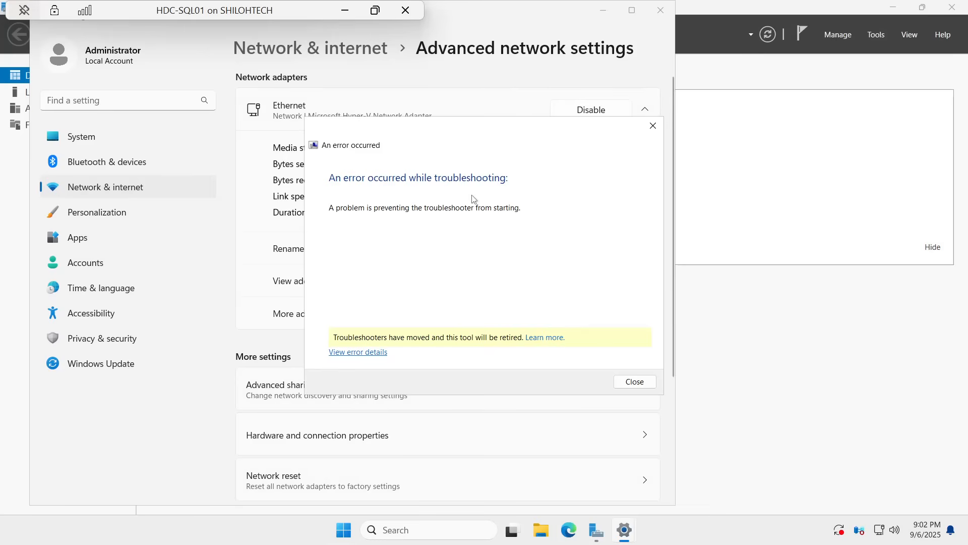
left_click(636, 382)
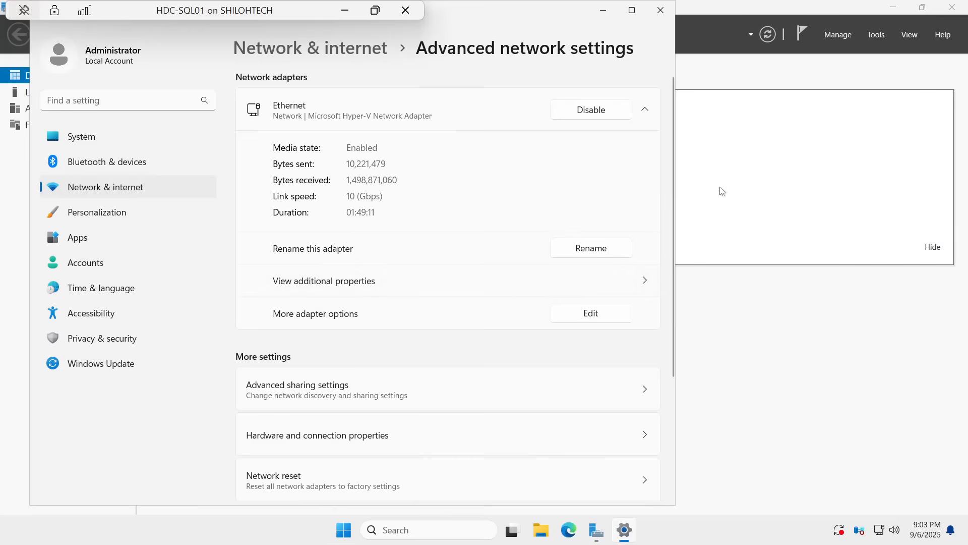
left_click(661, 11)
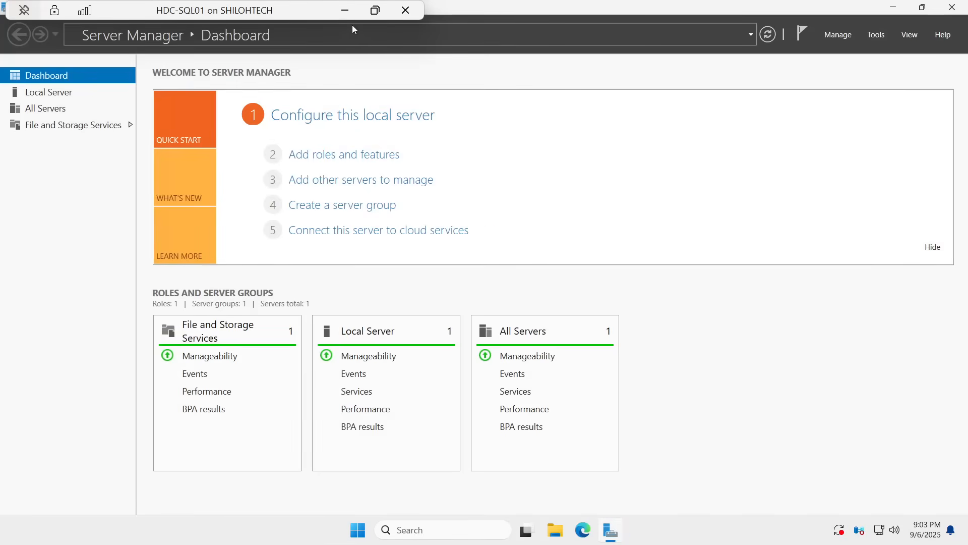
Step: Leave the HDC-SQL01 session and switch to the HDC-SQL02 virtual machine
left_click(374, 10)
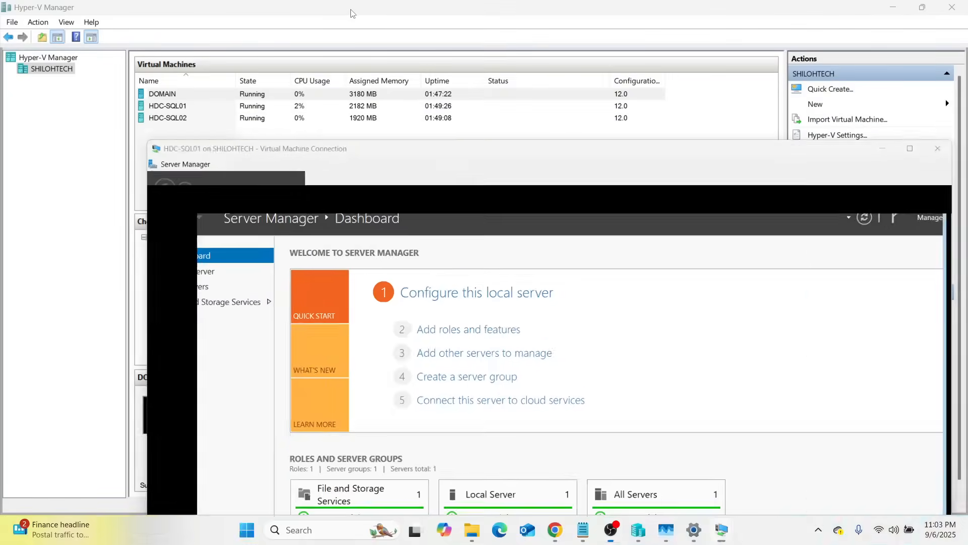
left_click(351, 13)
mouse_move(722, 536)
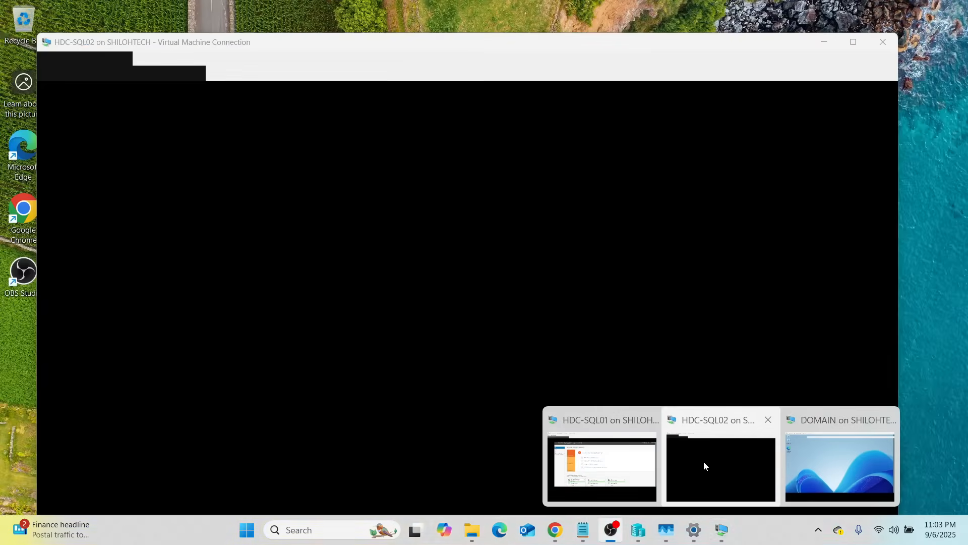
left_click(704, 460)
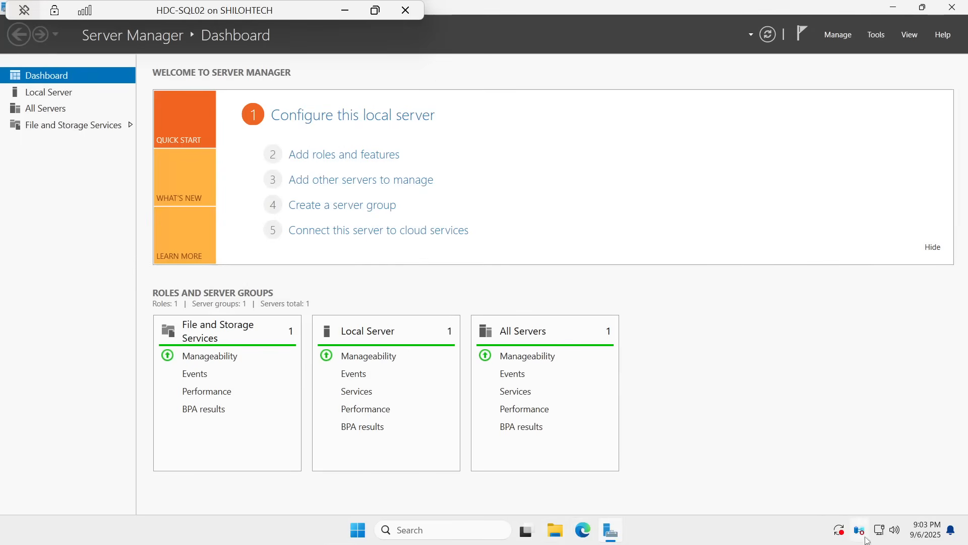
Step: Open the Internet Protocol Version 4 (TCP/IPv4) properties of HDC-SQL02's Ethernet adapter
right_click(880, 528)
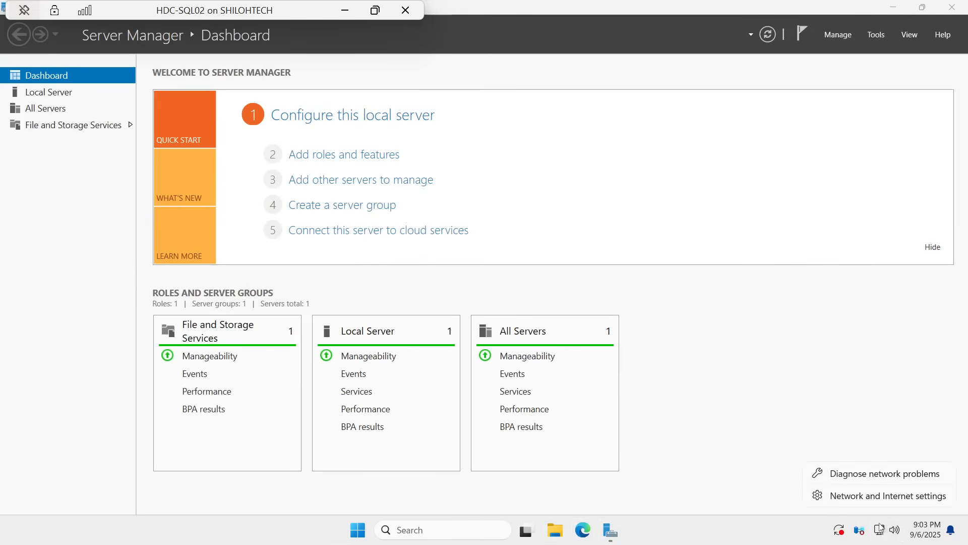
left_click(860, 496)
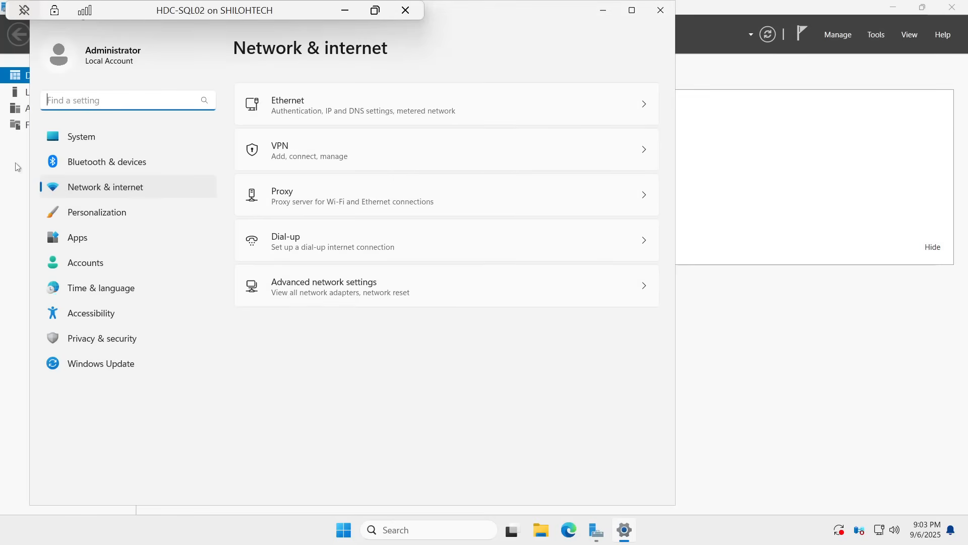
left_click(311, 284)
left_click(644, 111)
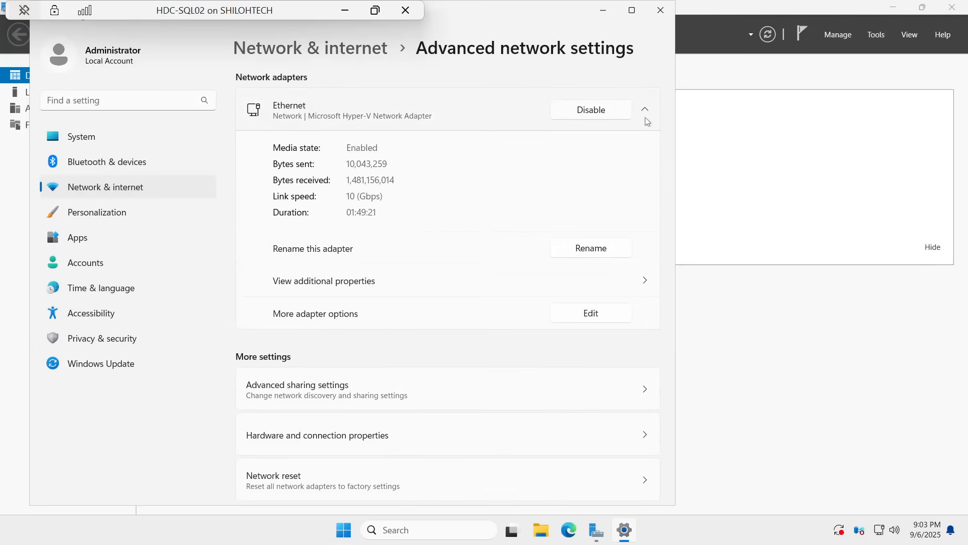
left_click(589, 315)
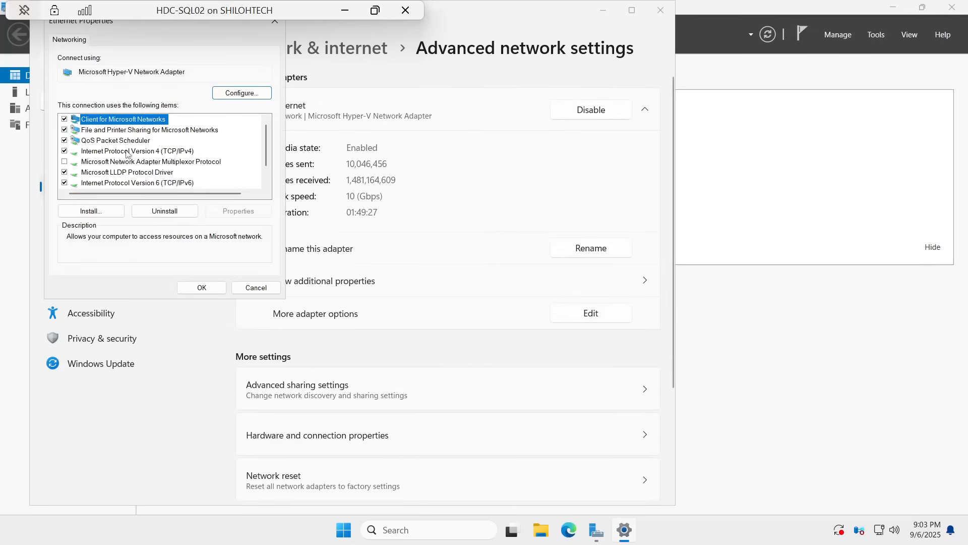
double_click(166, 151)
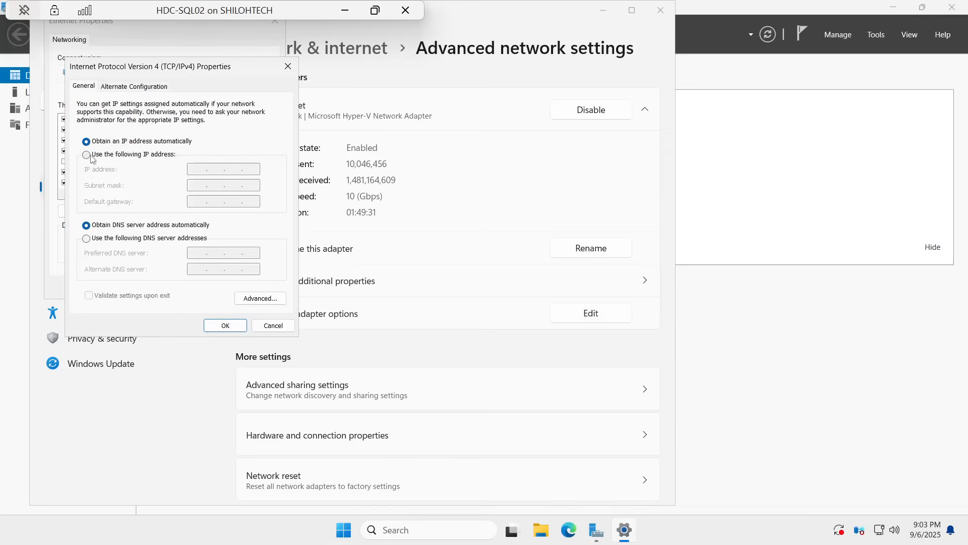
Step: Switch HDC-SQL02's adapter to a manually specified IP address and set it to 172.24.224.102
left_click(87, 155)
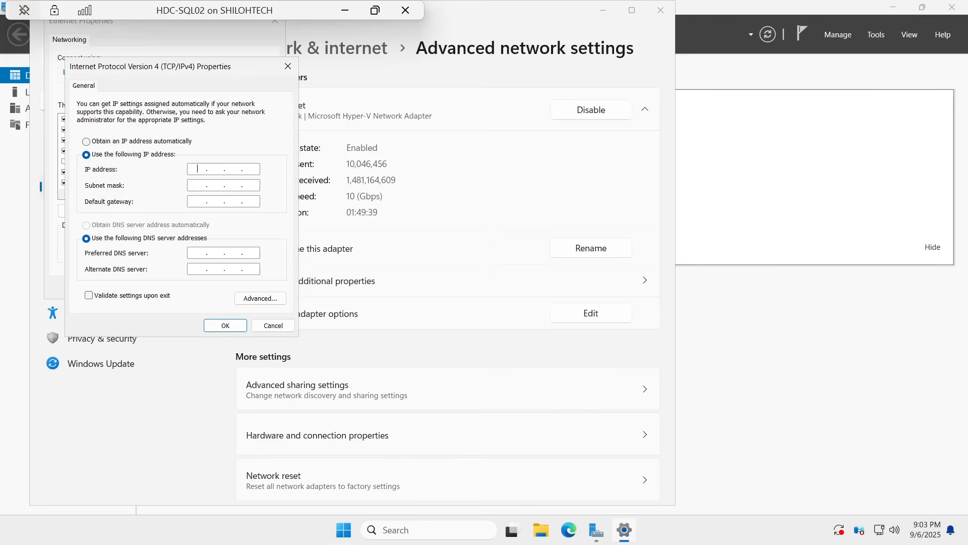
type("172 . 24 . ")
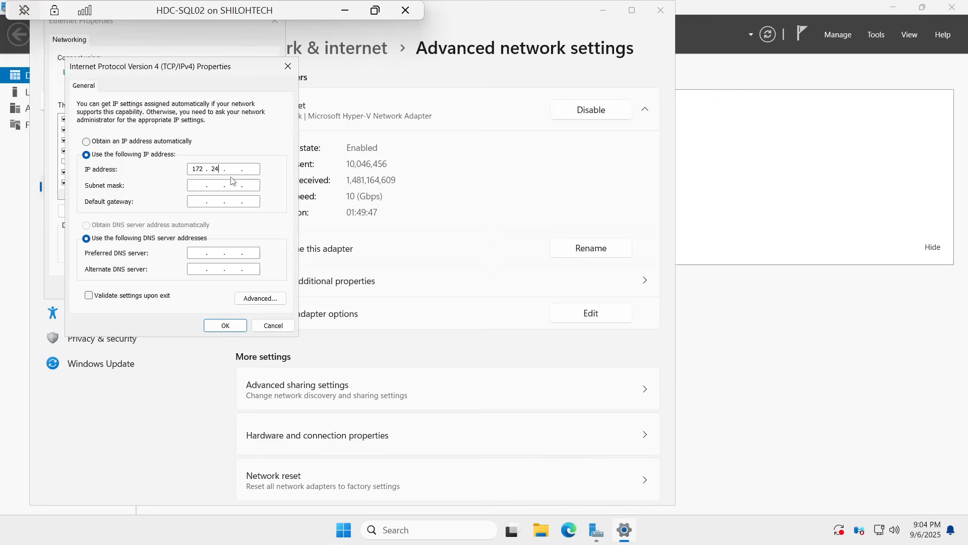
type("224 . 102")
Step: Fill in the default subnet mask 255.255.0.0 and set HDC-SQL02's default gateway to 172.24.224.1
key("Tab")
type("172.24..")
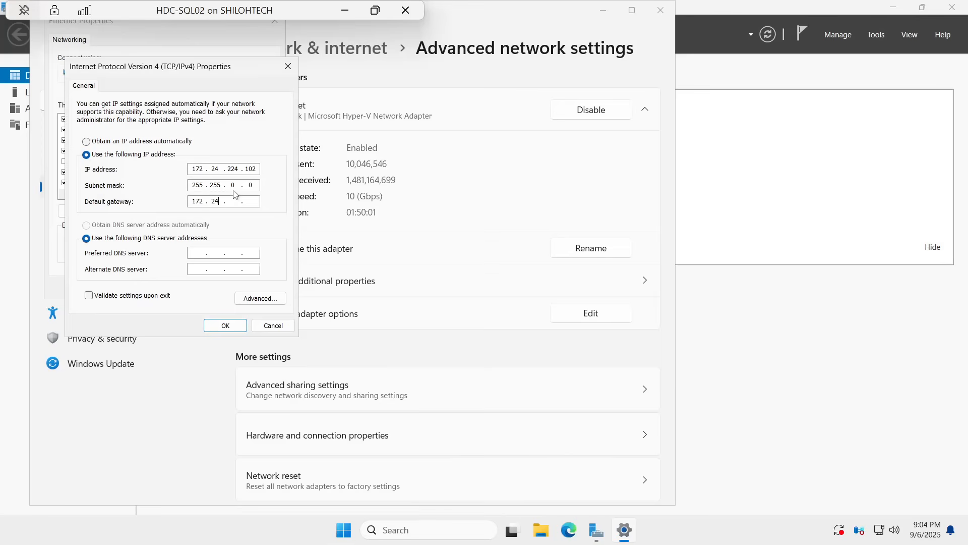
type("224")
Step: Set HDC-SQL02's preferred DNS server to 127.0.0.1 and its alternate DNS server to 172.24.224.100
type("127.0.0.")
type("1")
left_click(197, 269)
type("172")
type("00")
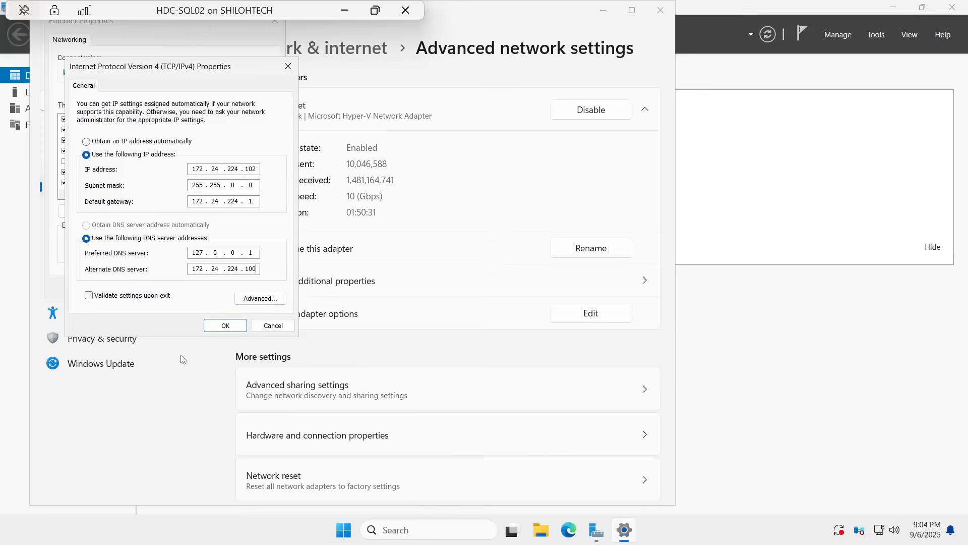
Step: Apply HDC-SQL02's IPv4 and Ethernet properties with validation upon exit enabled, close the troubleshooter, and minimize the Settings window
left_click(89, 296)
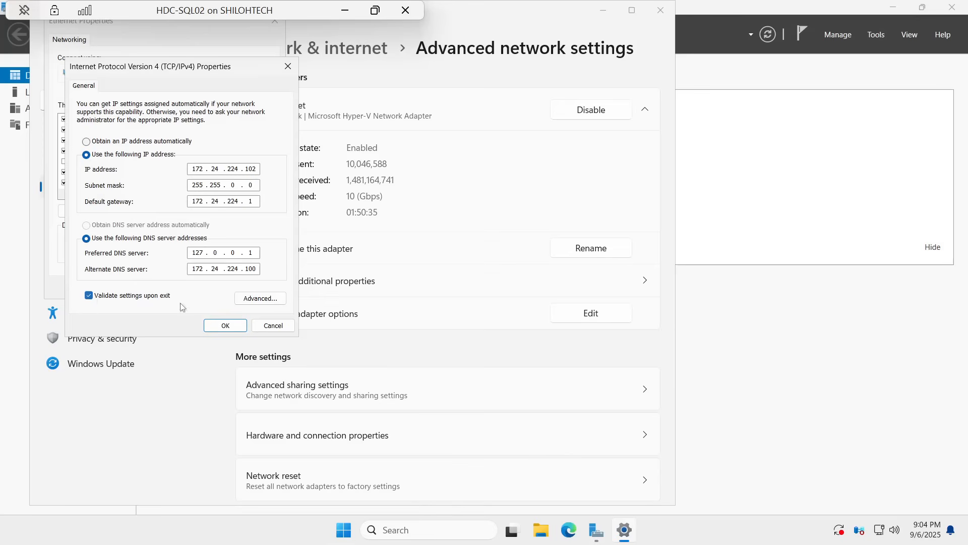
left_click(222, 328)
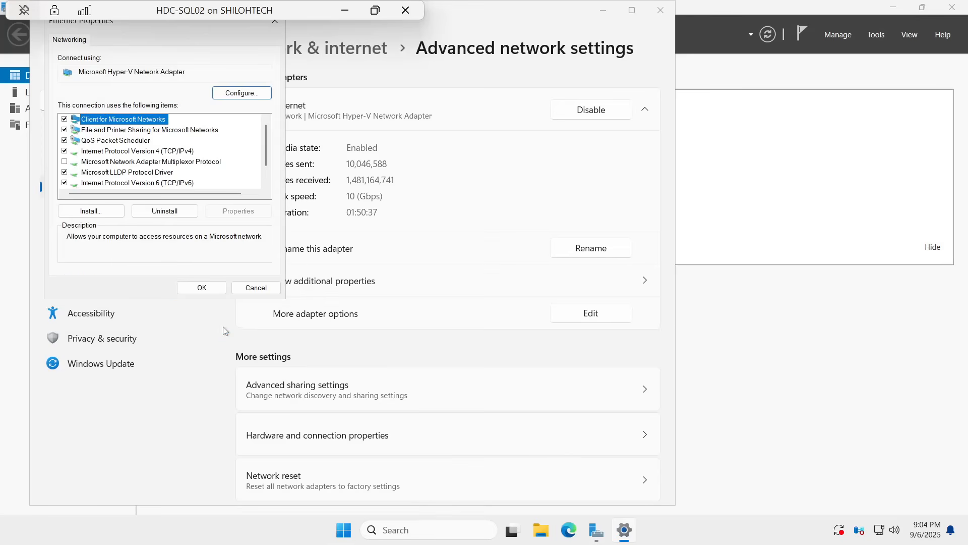
left_click(214, 289)
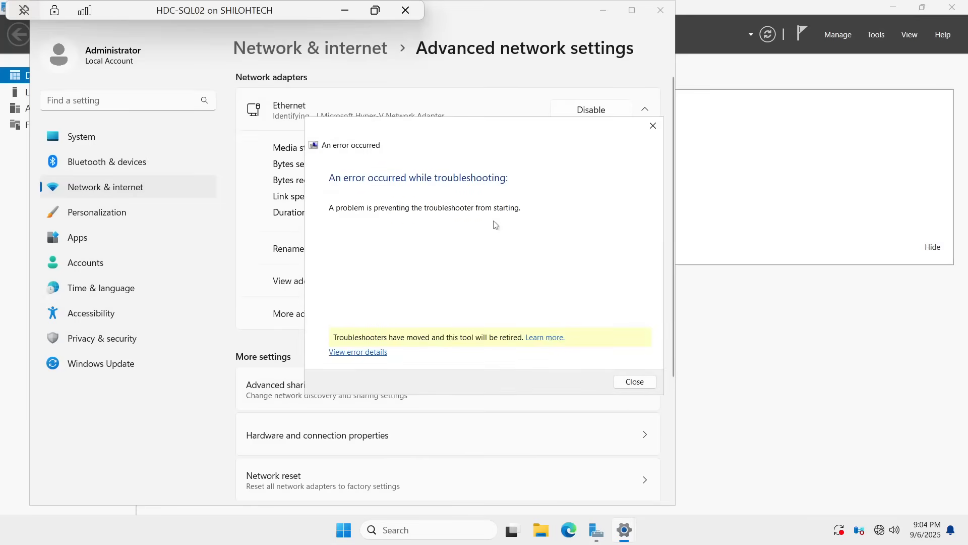
left_click(635, 382)
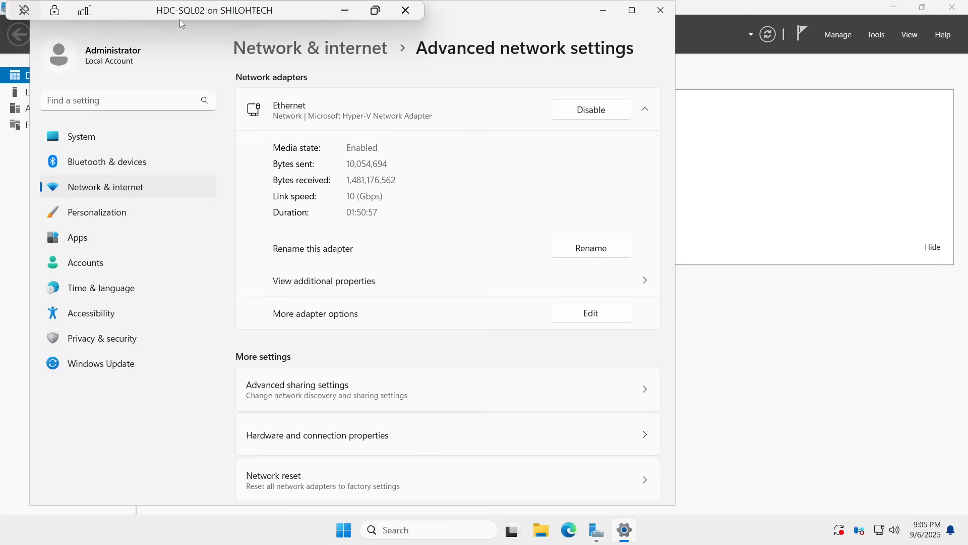
left_click(601, 15)
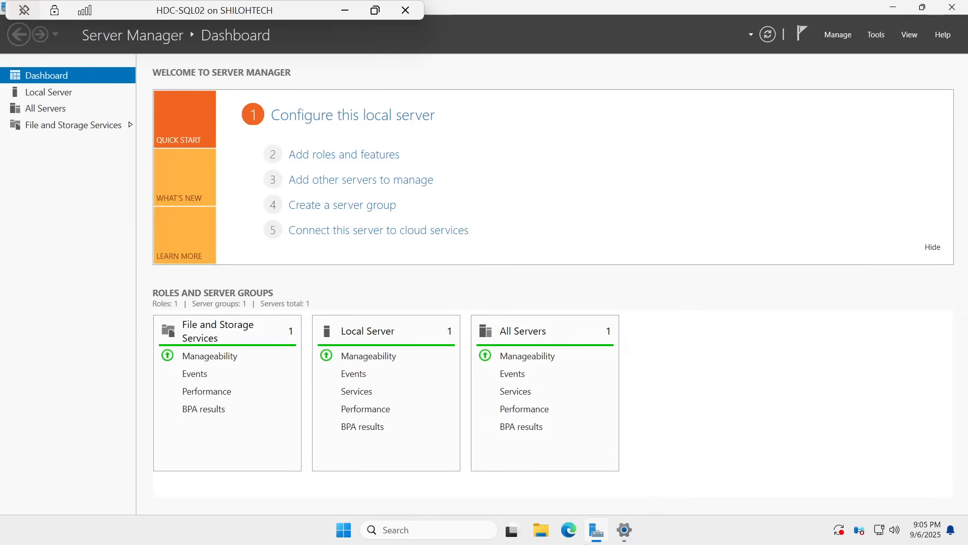
Step: Change HDC-SQL02's membership from its workgroup to the domain sql.com and submit the change
mouse_move(607, 536)
left_click(49, 95)
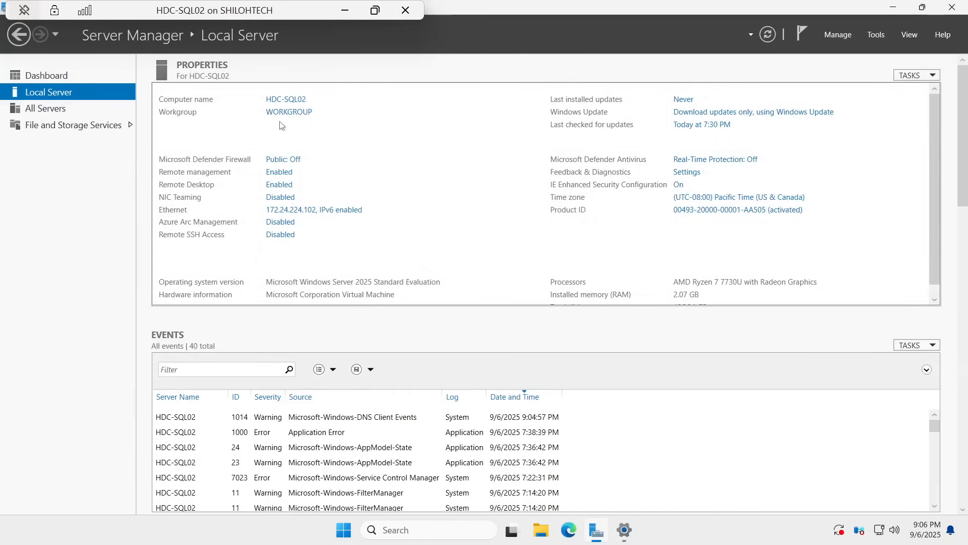
left_click(294, 113)
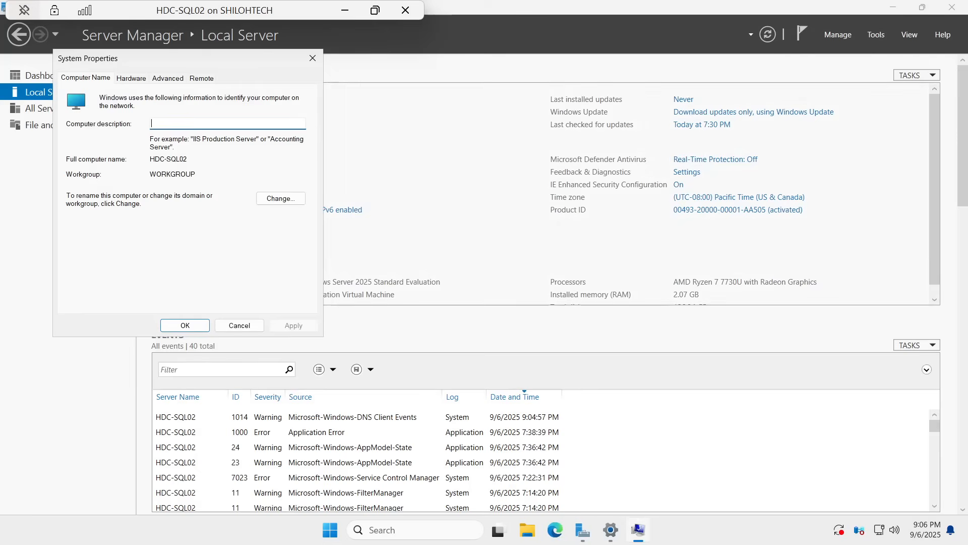
left_click(279, 199)
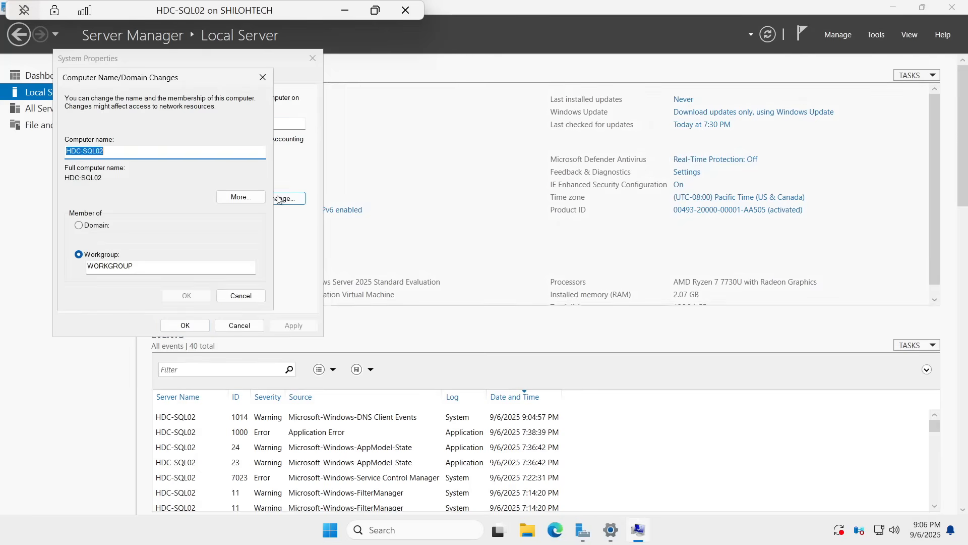
left_click(79, 225)
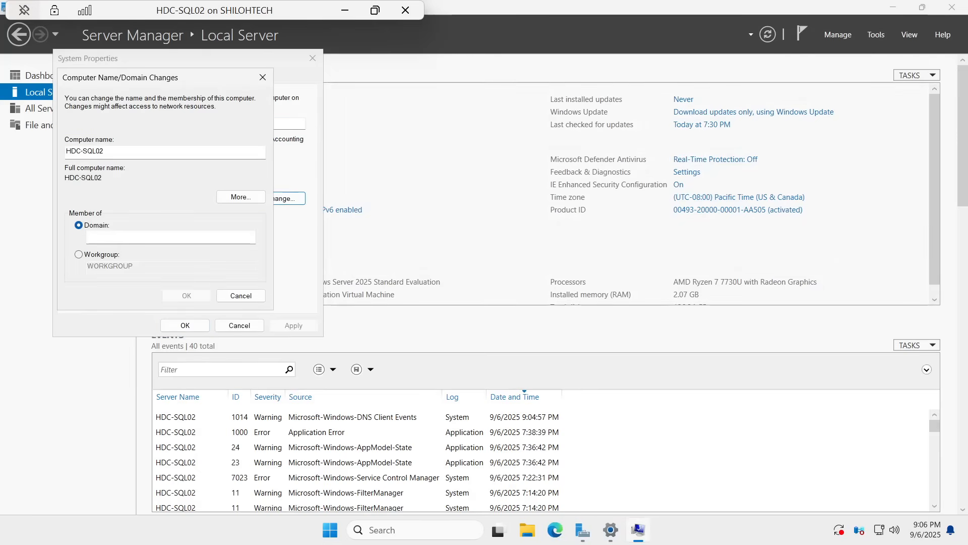
left_click(121, 237)
type("sql.com")
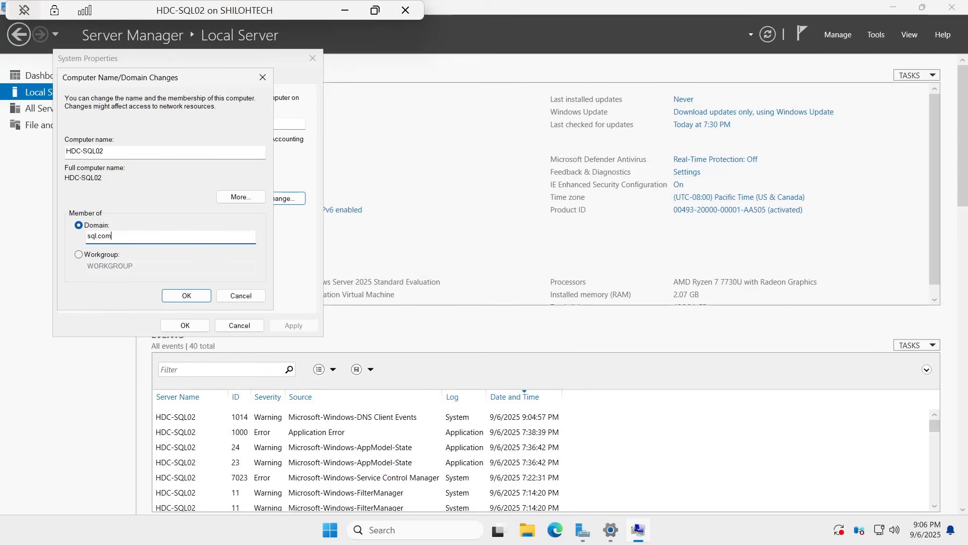
left_click(187, 294)
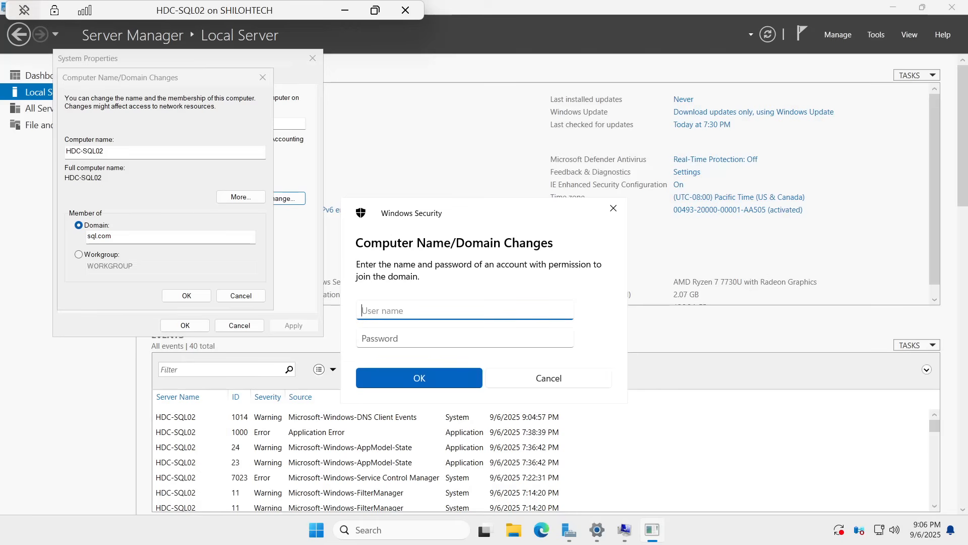
Step: Authorize HDC-SQL02's domain join with the domain account's user name and password, and acknowledge the welcome message
type("s")
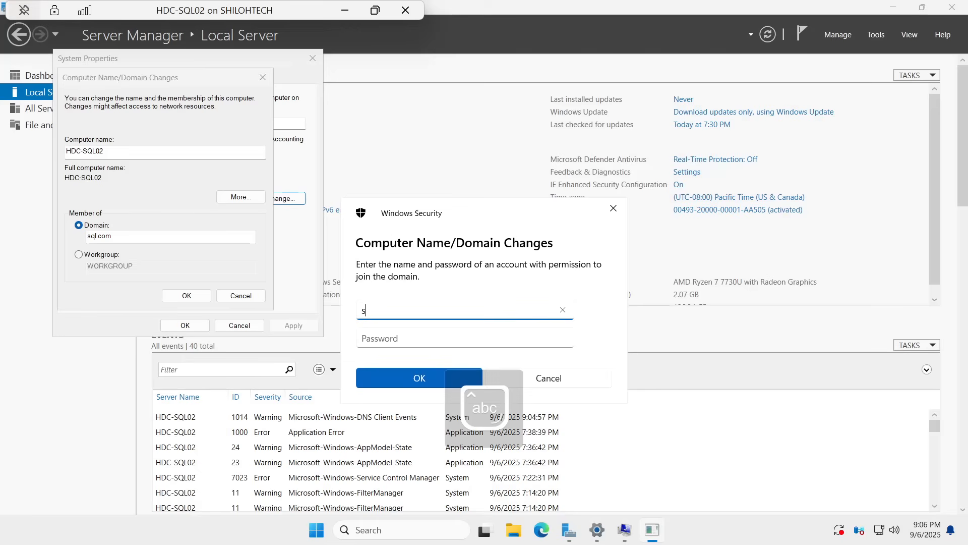
type("hiloh")
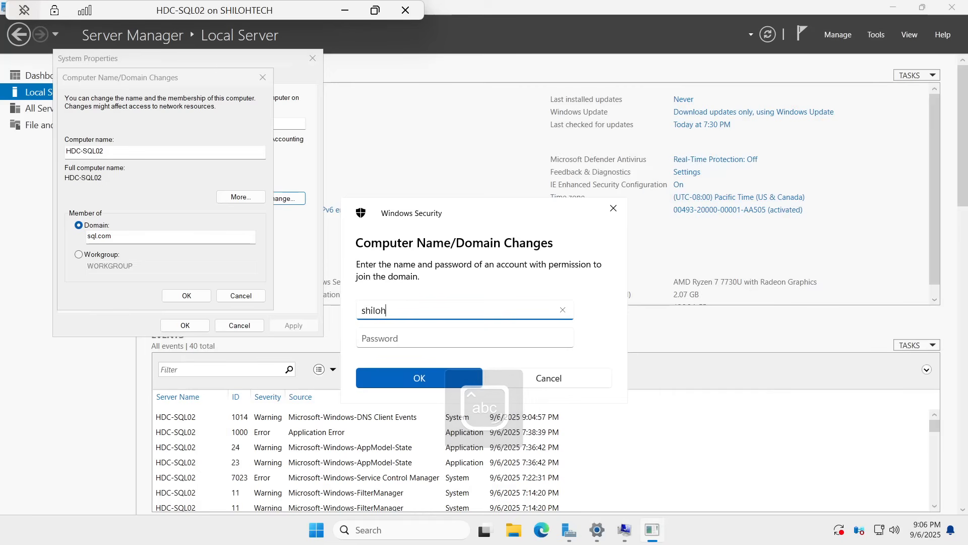
type(".t")
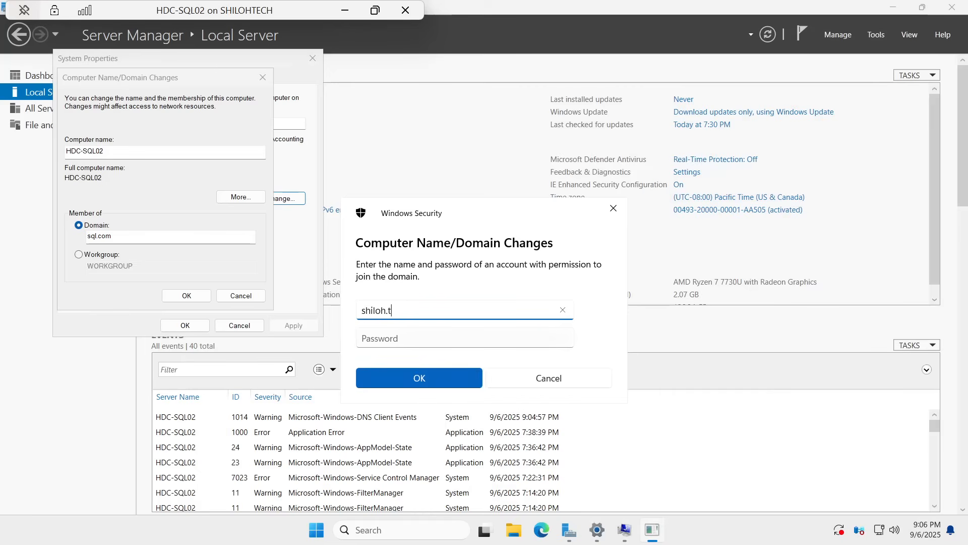
key("Tab")
key("Caps_Lock")
type("*")
key("Caps_Lock")
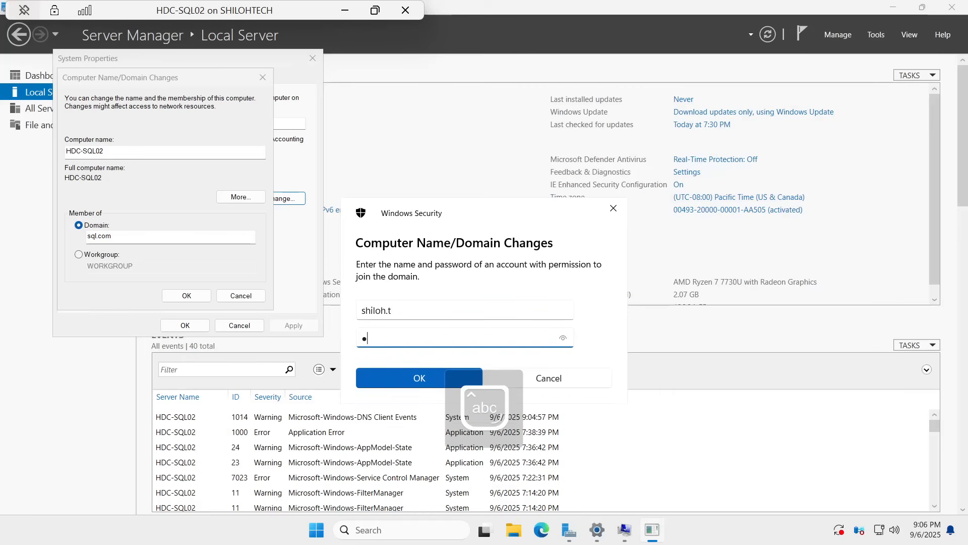
type("**********")
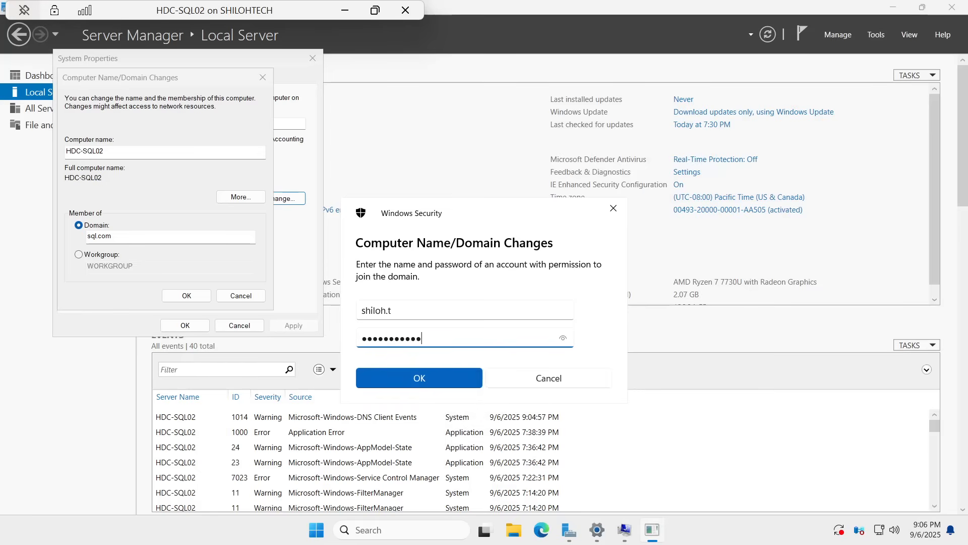
left_click(564, 339)
left_click(421, 381)
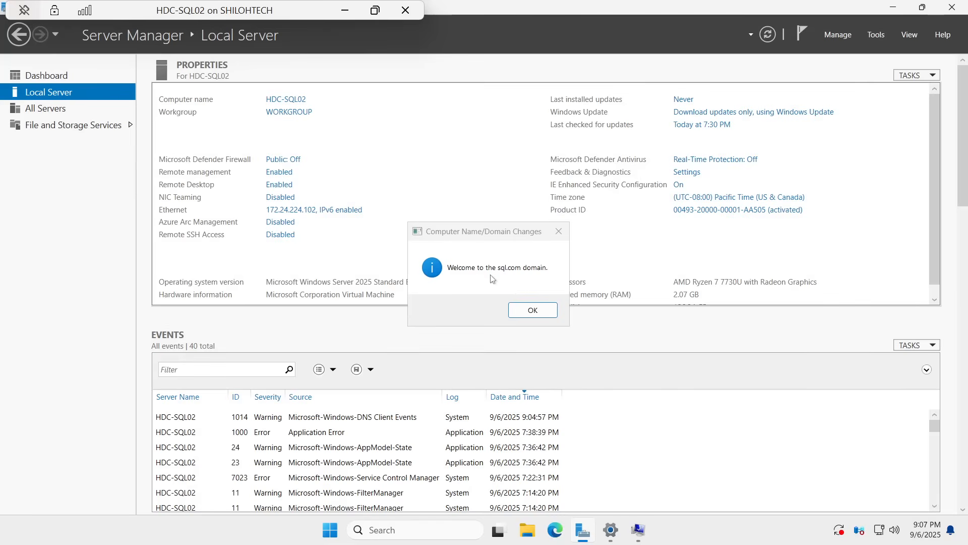
left_click(527, 312)
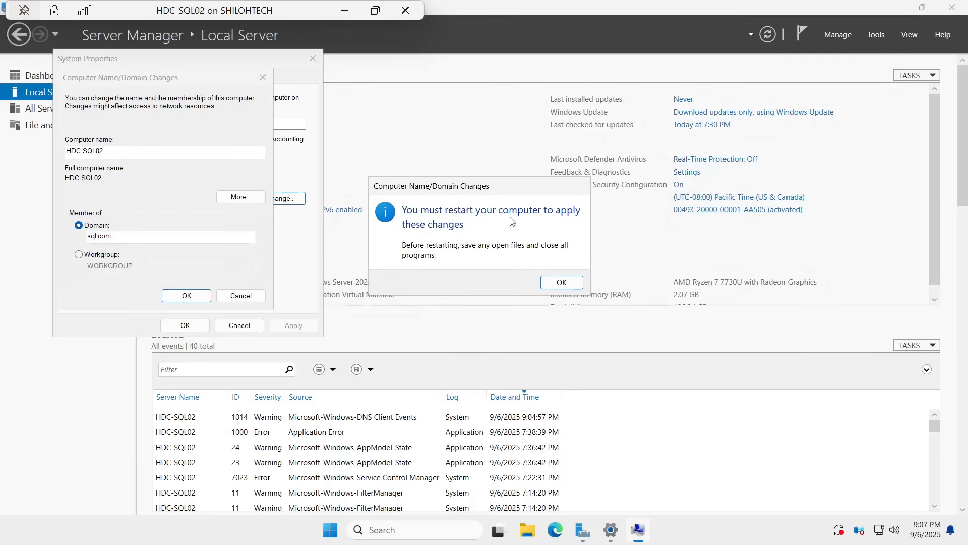
Step: Close HDC-SQL02's system properties and restart the server immediately to apply the domain change
left_click(557, 282)
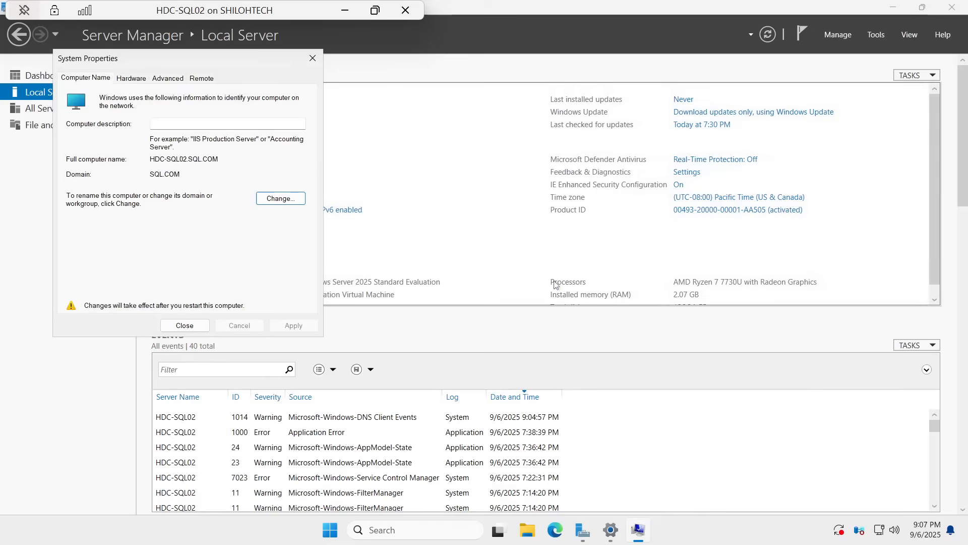
left_click(190, 326)
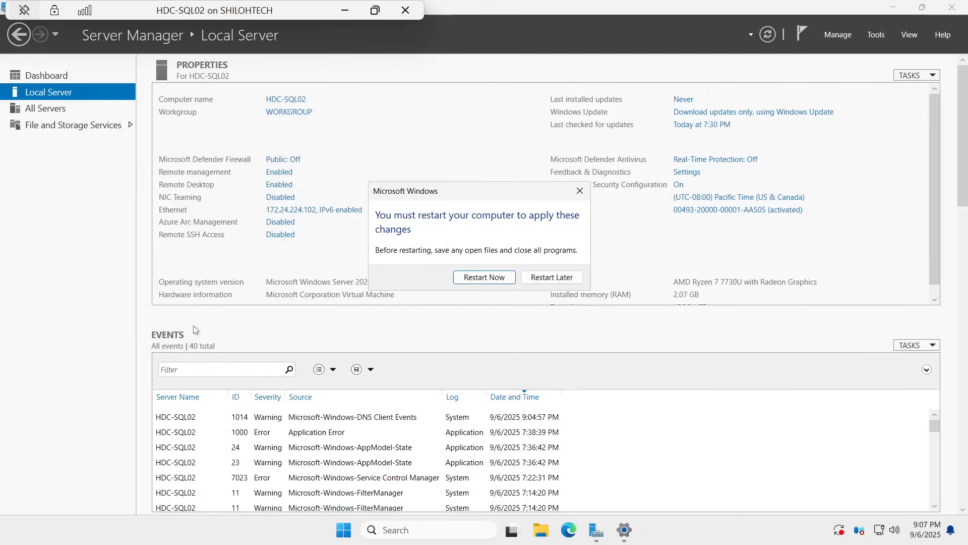
left_click(485, 278)
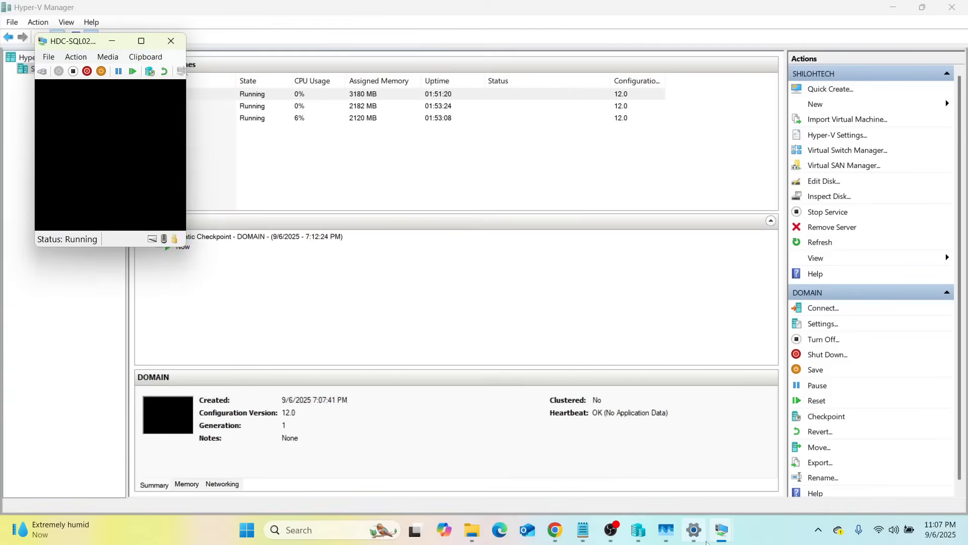
mouse_move(721, 531)
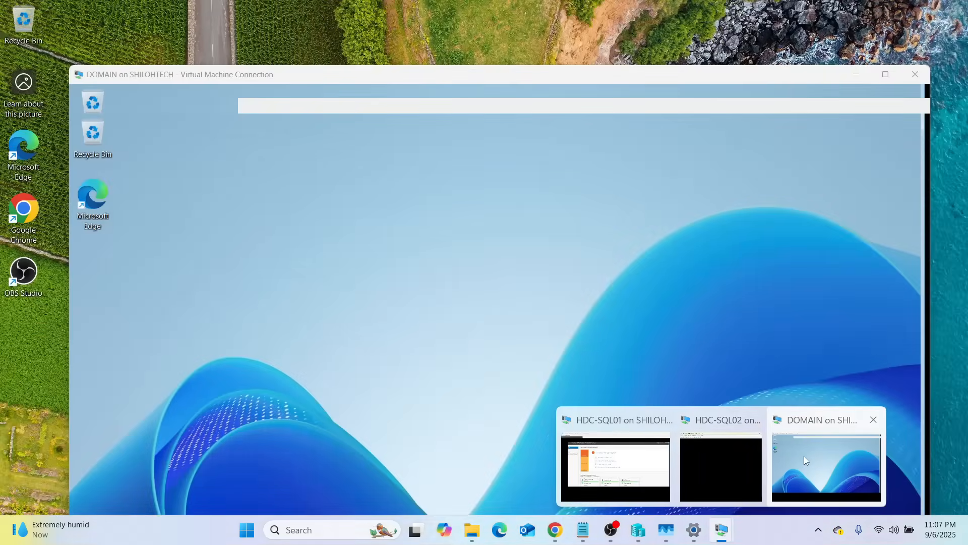
left_click(804, 455)
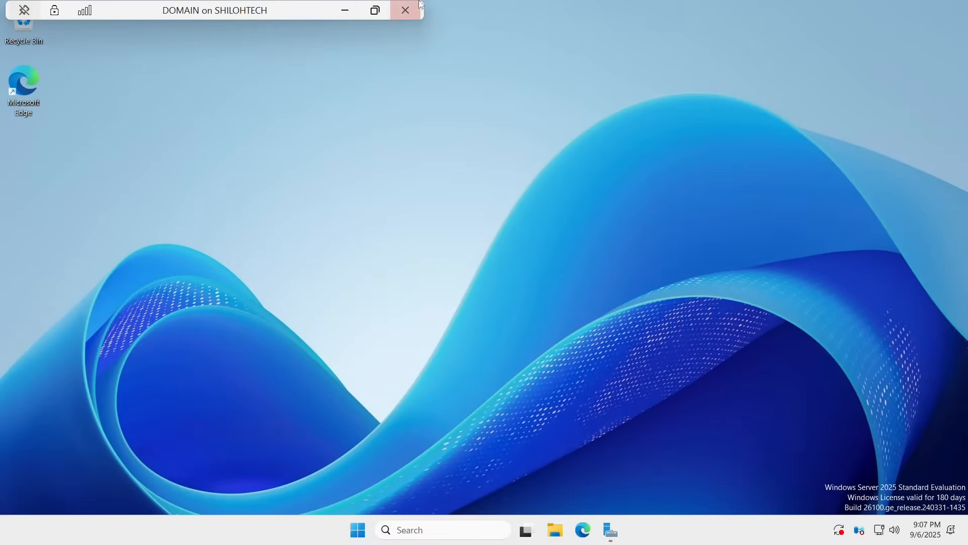
left_click(342, 7)
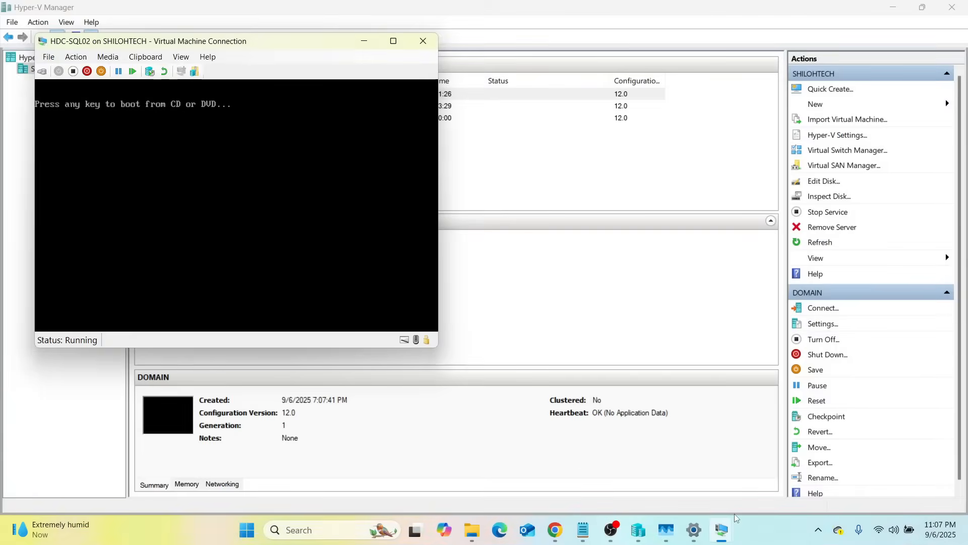
Step: Switch to the HDC-SQL01 virtual machine and submit a membership change from its workgroup to the domain SQL.COM
mouse_move(722, 527)
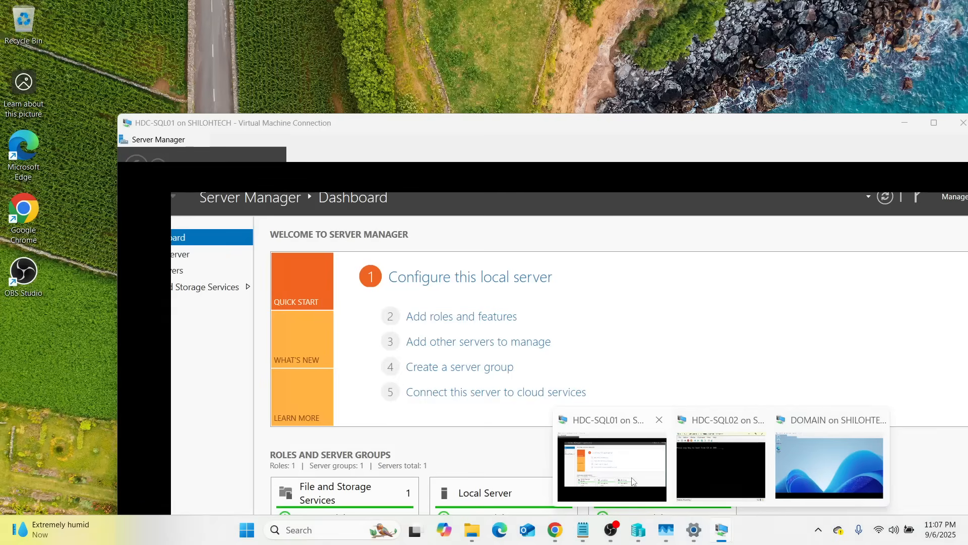
left_click(633, 474)
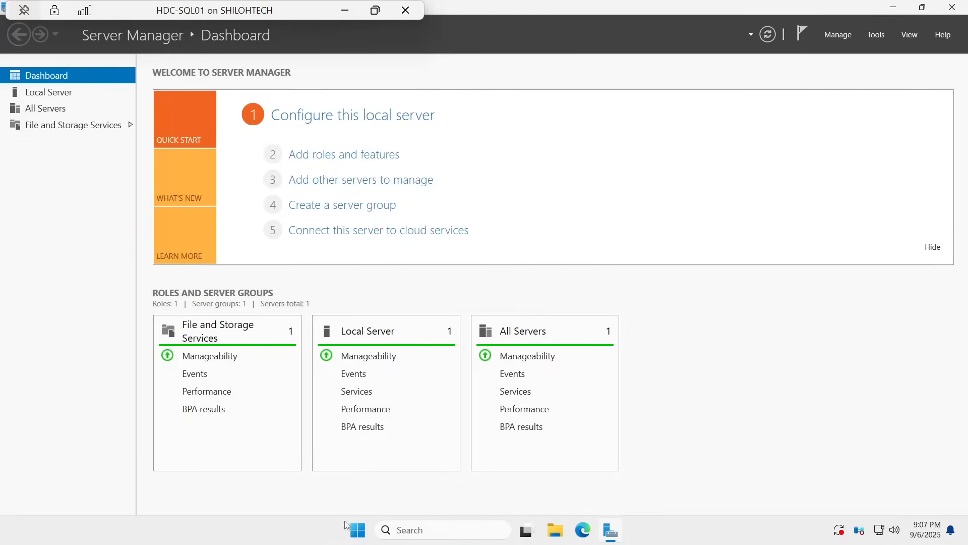
left_click(48, 93)
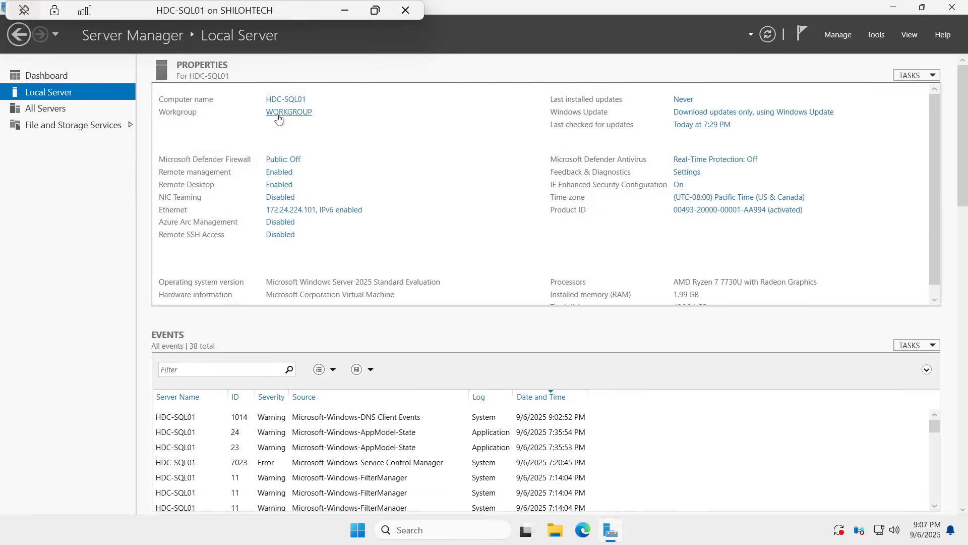
left_click(278, 115)
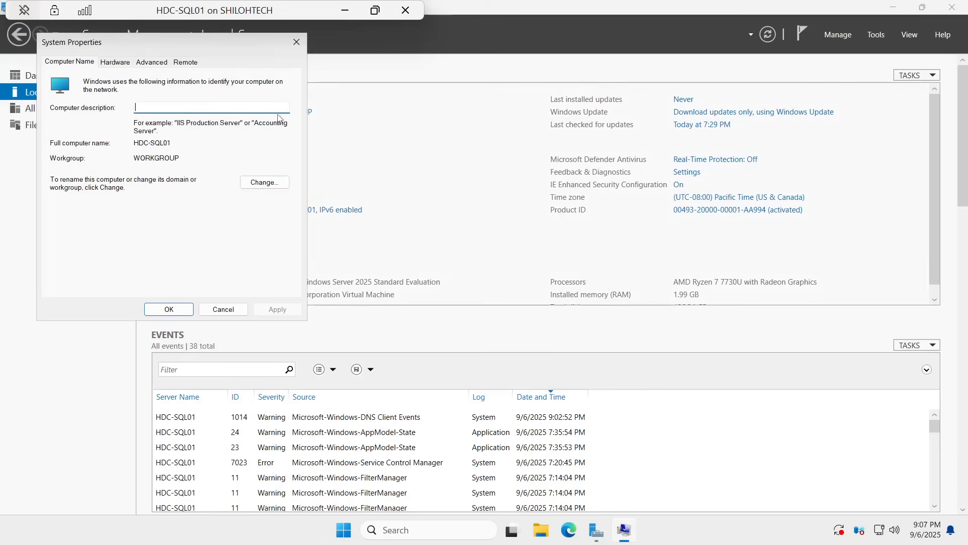
left_click(267, 183)
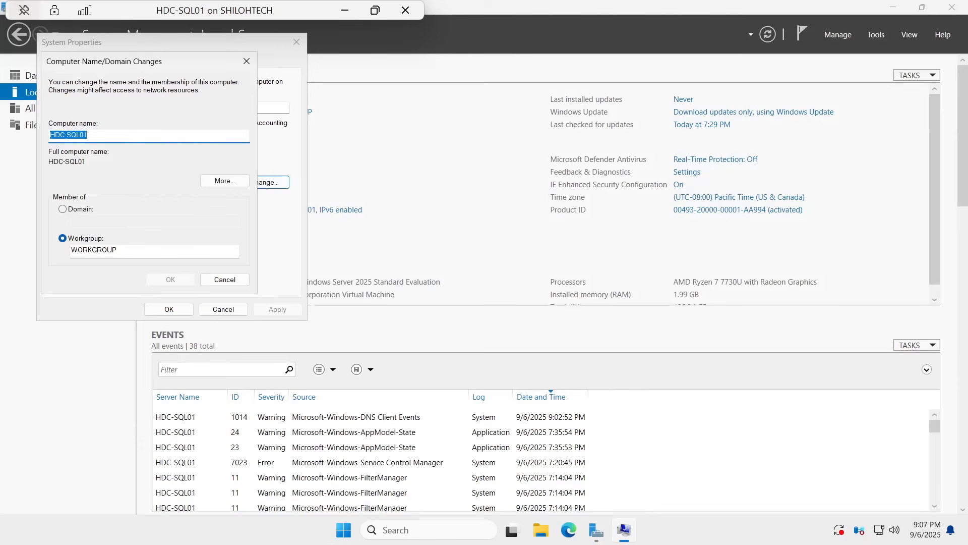
left_click(63, 210)
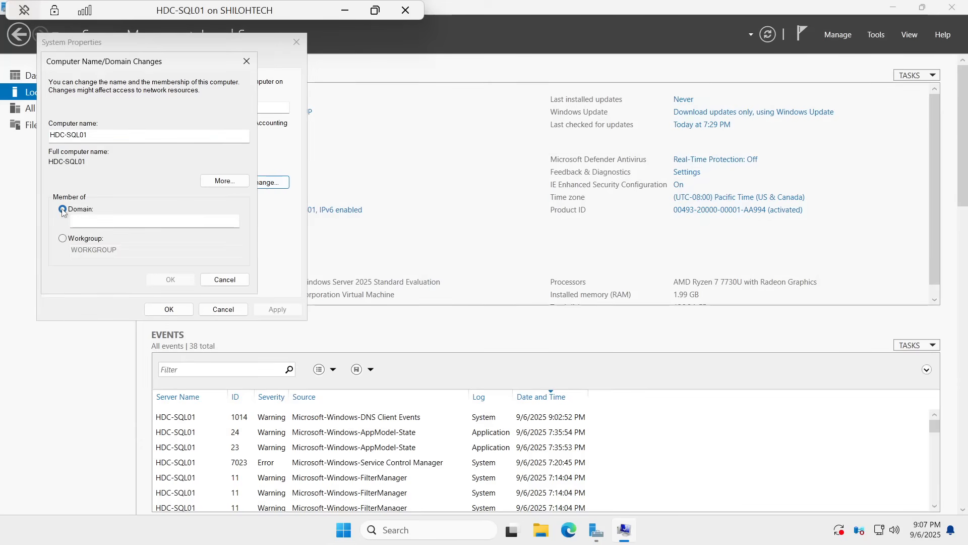
left_click(111, 222)
type("SQL.COM")
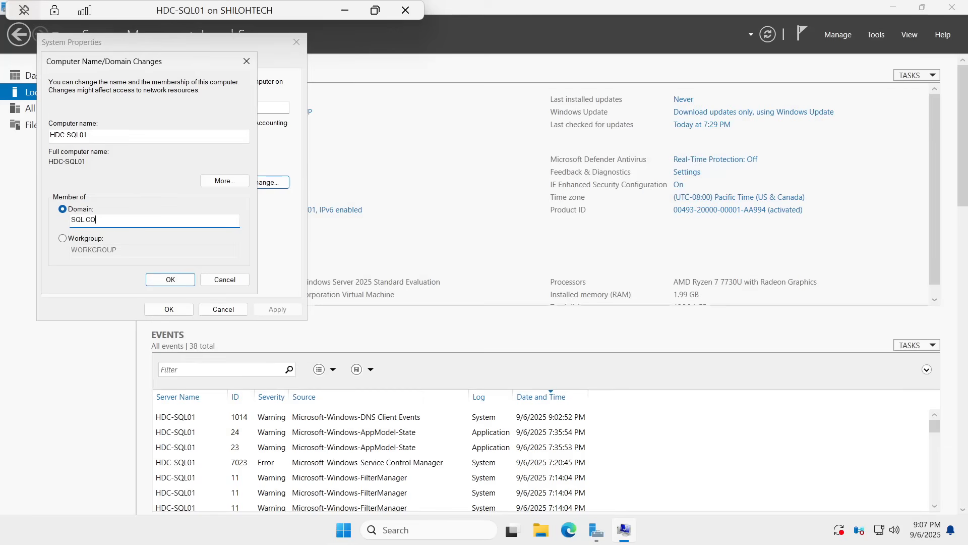
left_click(177, 279)
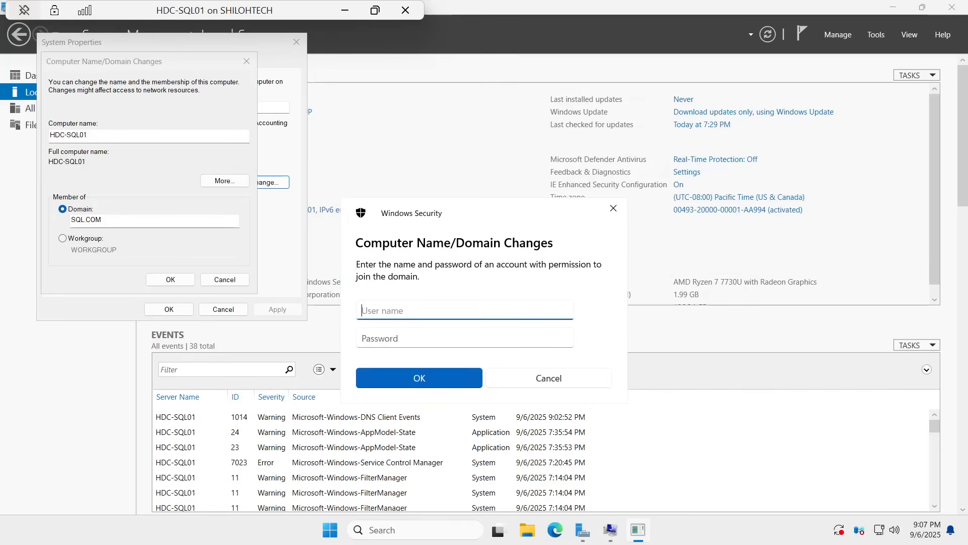
Step: Authorize HDC-SQL01's domain join with the domain account's user name and password, and acknowledge the welcome message
type("SHI")
key("BackSpace")
key("BackSpace")
key("BackSpace")
key("Caps_Lock")
type("sh")
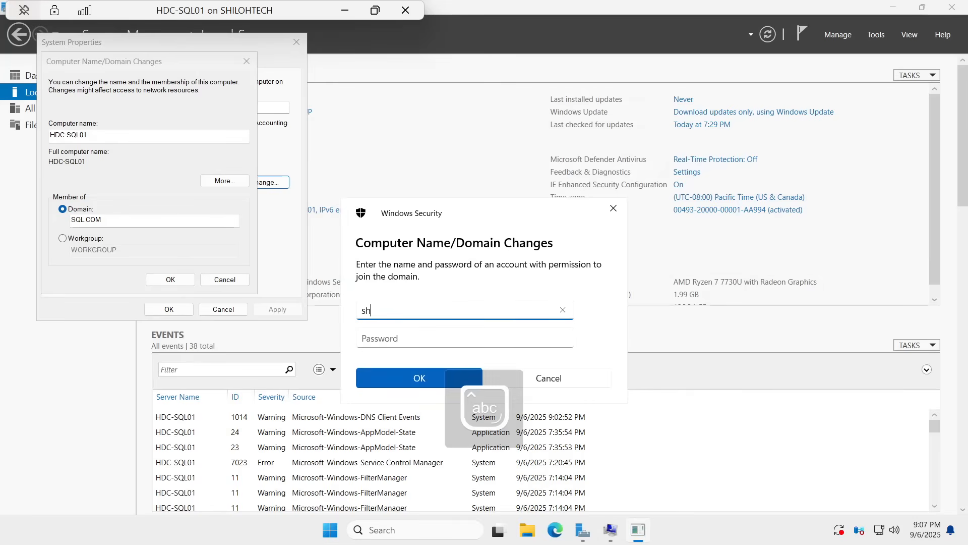
type("iloh.t")
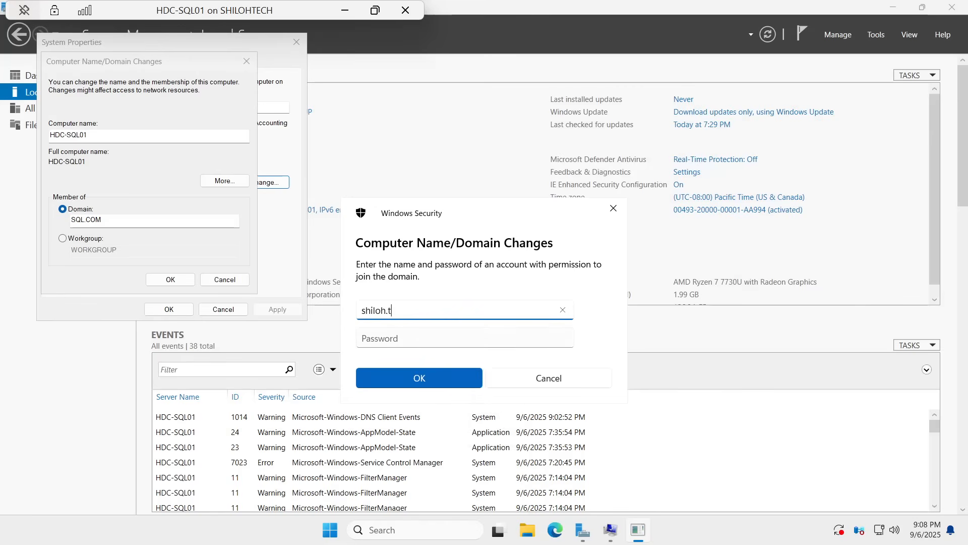
key("Tab")
key("Caps_Lock")
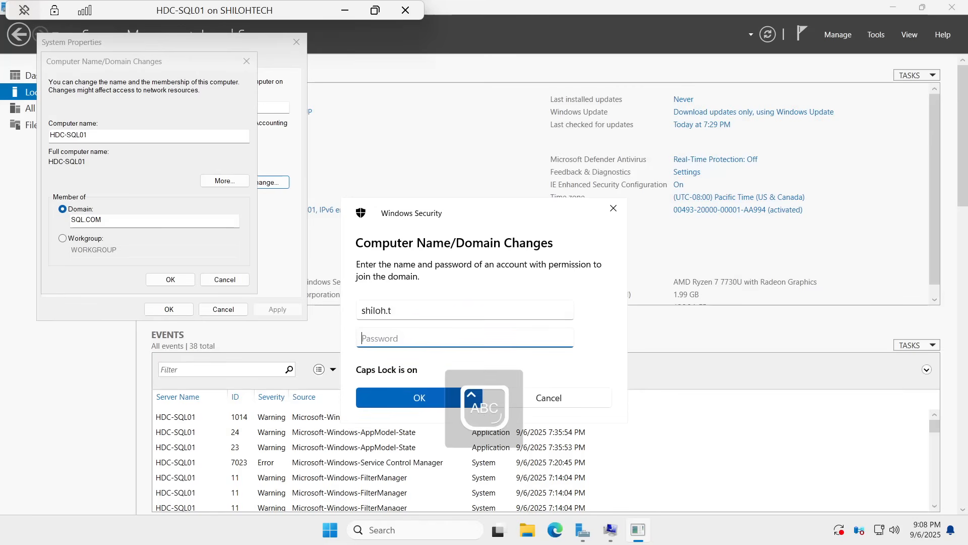
type("•")
key("Caps_Lock")
type("•••••")
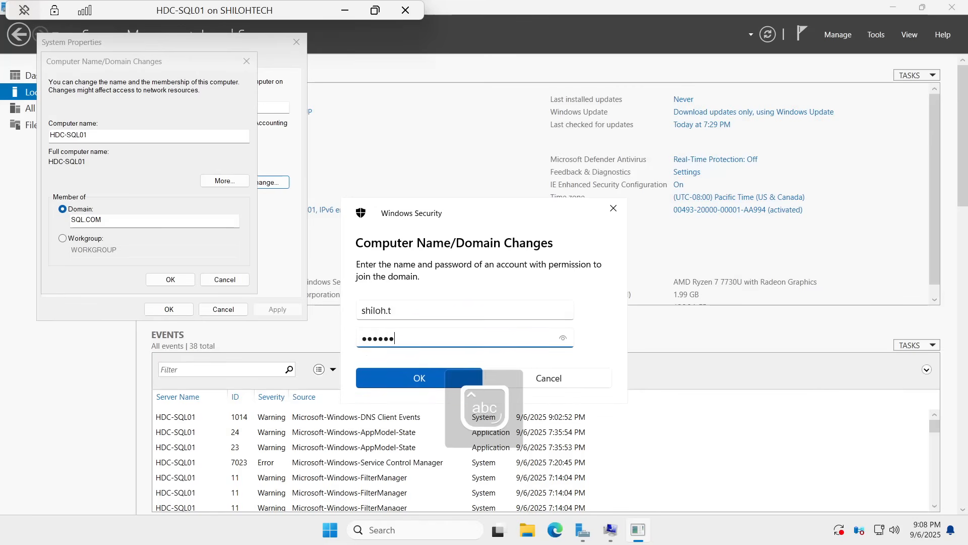
type("••••••")
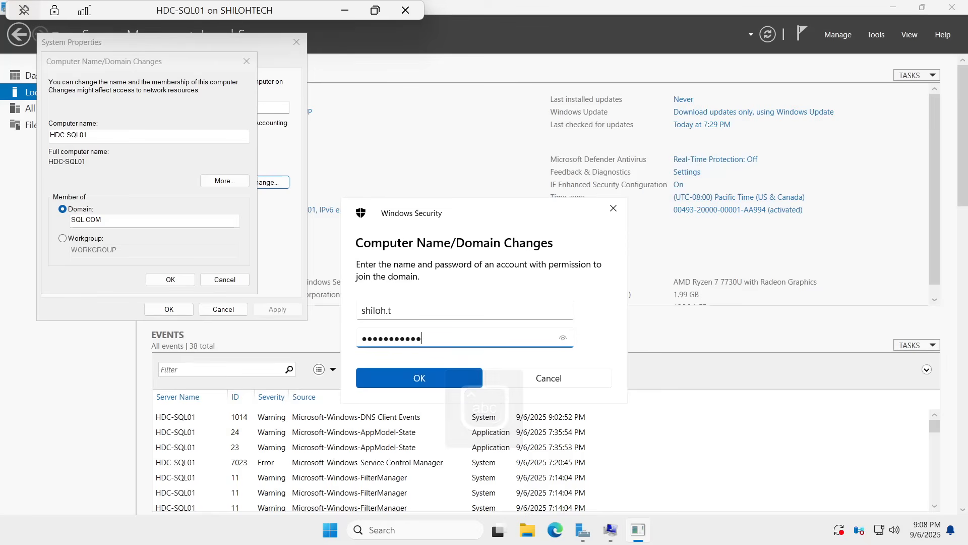
left_click(562, 338)
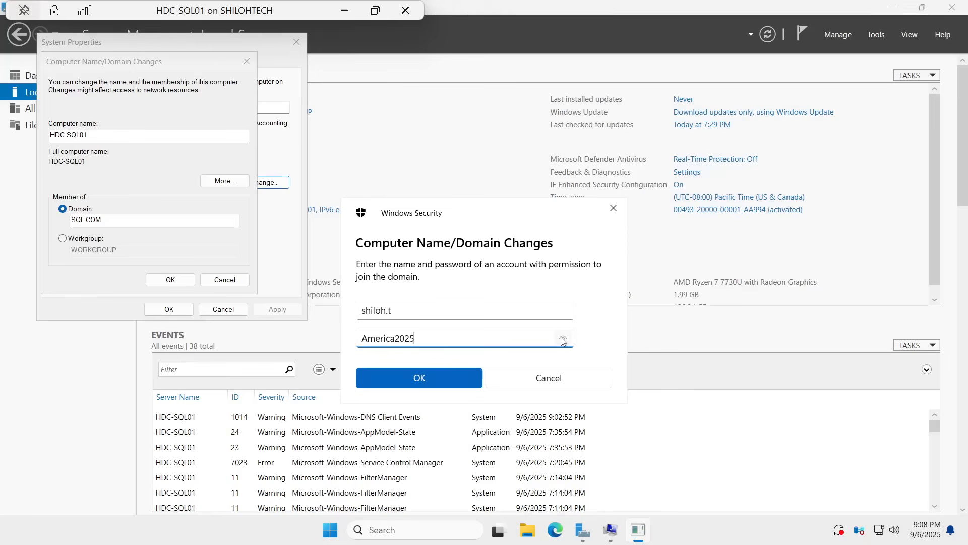
left_click(398, 373)
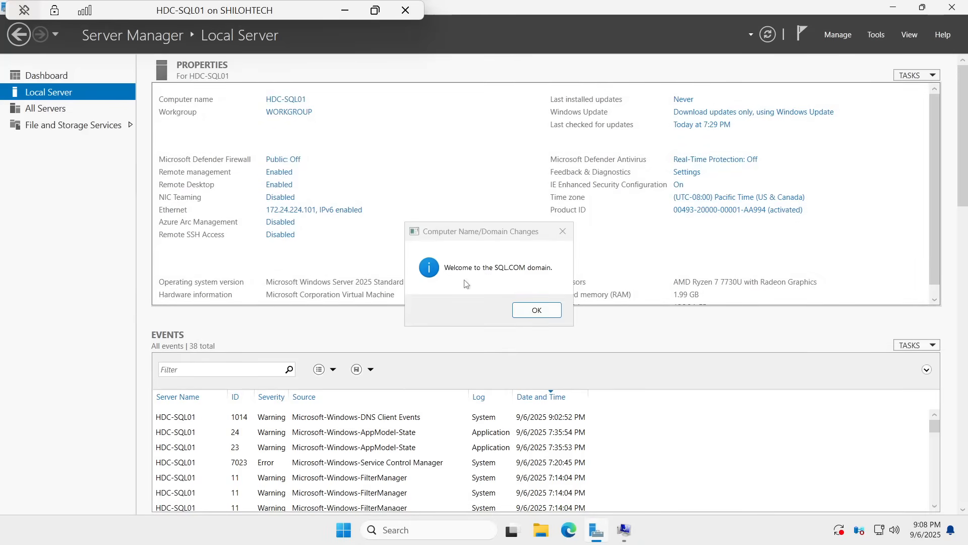
left_click(536, 312)
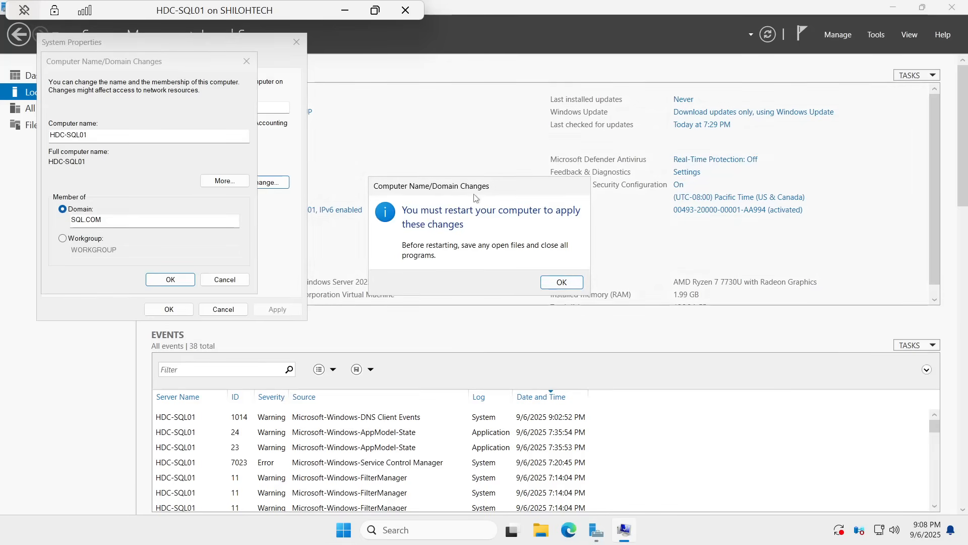
Step: Acknowledge the restart notice, close HDC-SQL01's system properties and restart the server immediately to apply the domain change
left_click(558, 281)
left_click(167, 309)
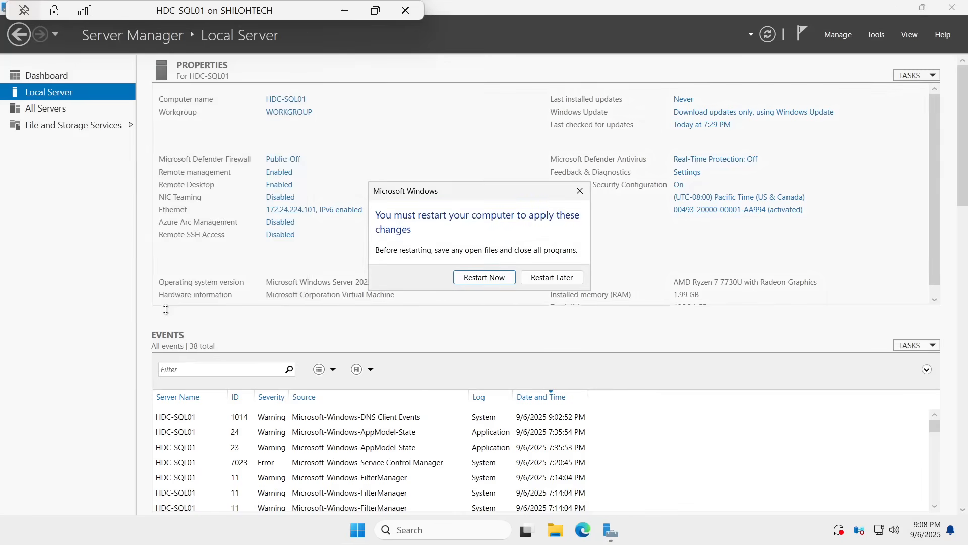
left_click(466, 279)
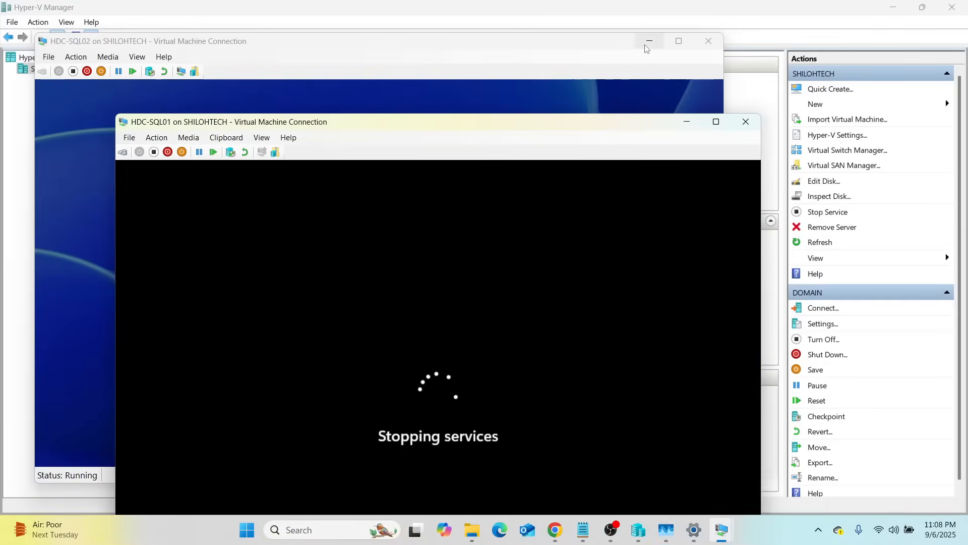
Step: Expand the HDC-SQL02 session to full screen and sign in to the SQL domain with the domain account's user name and password
left_click(677, 42)
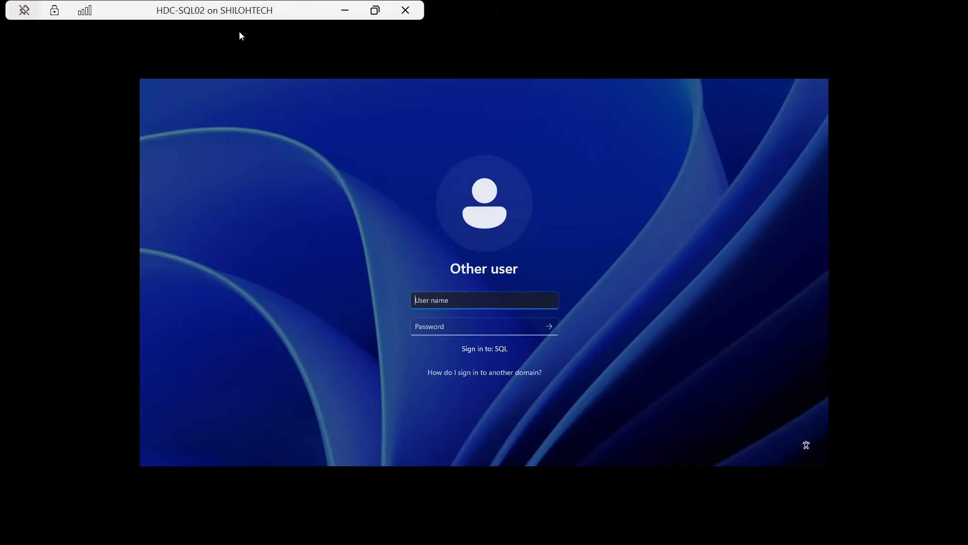
type("shiloh.t")
left_click(444, 326)
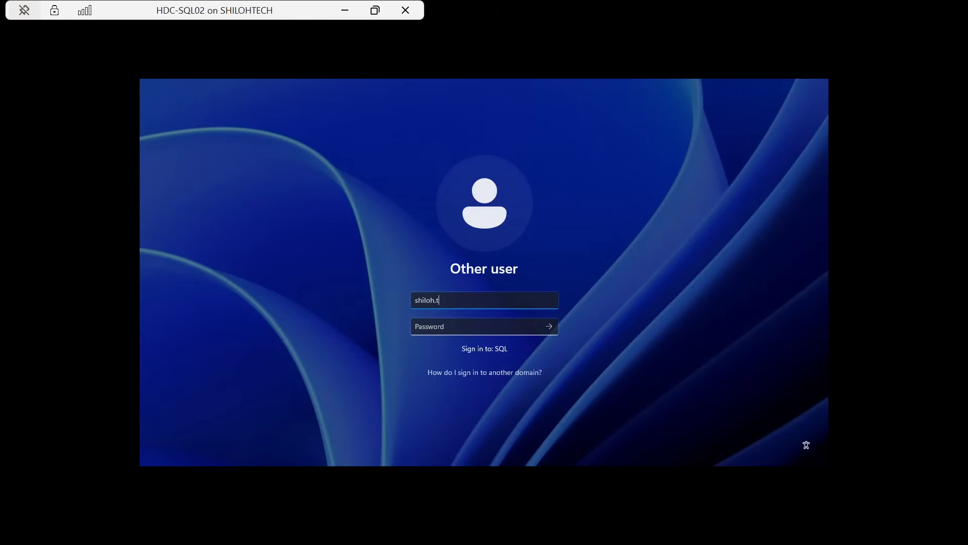
key("Caps_Lock")
key("Caps_Lock")
type("*******")
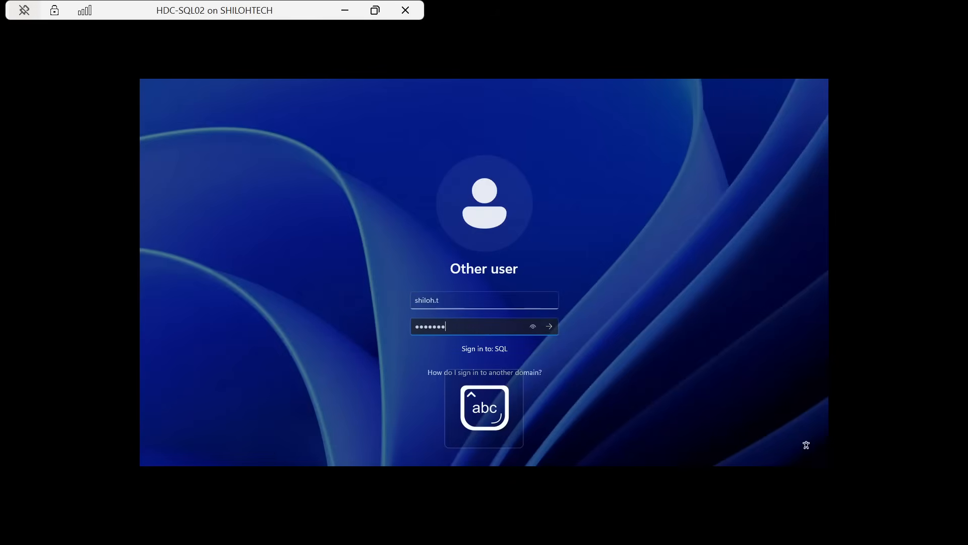
type("****")
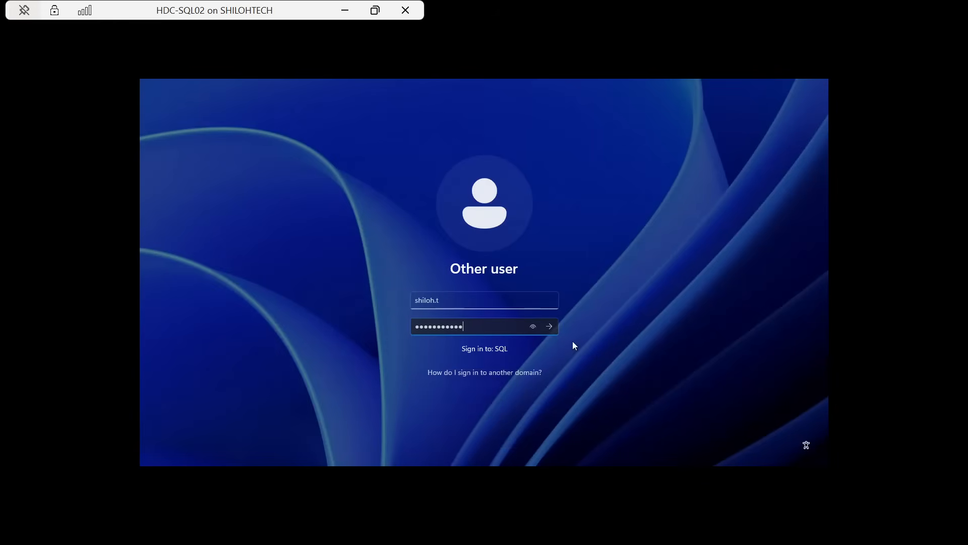
left_click(548, 327)
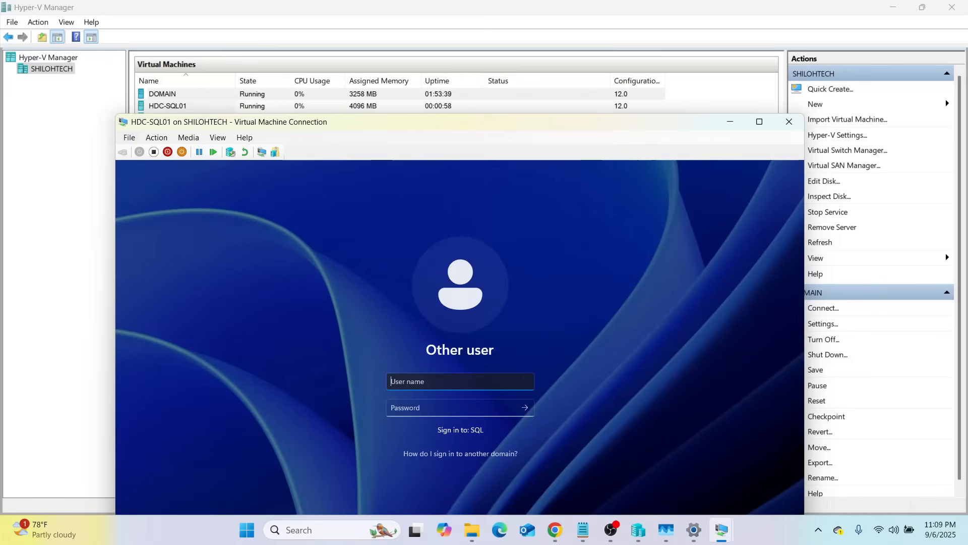
Step: Sign in to HDC-SQL01 with a second domain account's user name and password, and expand its session to full screen
type("eden.t")
key("Tab")
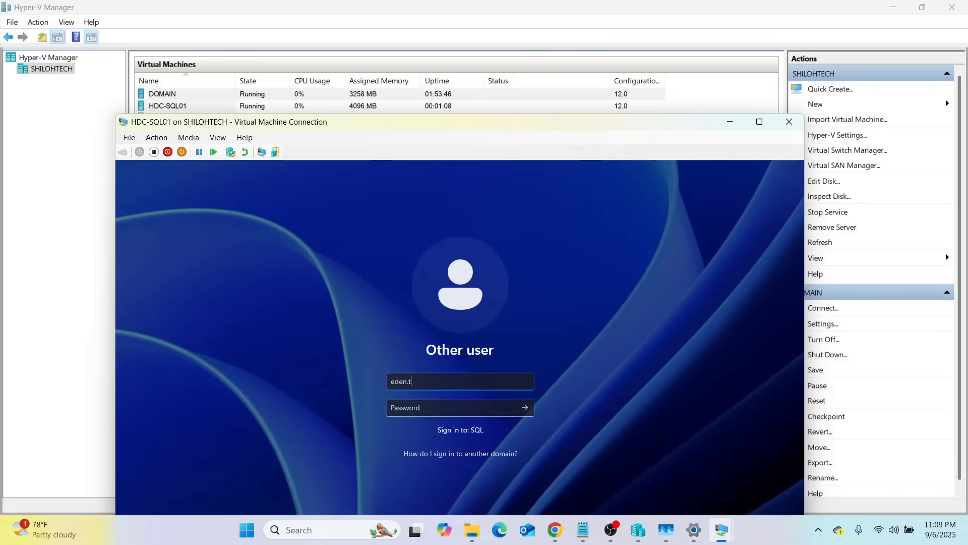
key("Caps_Lock")
key("Caps_Lock")
type("*****")
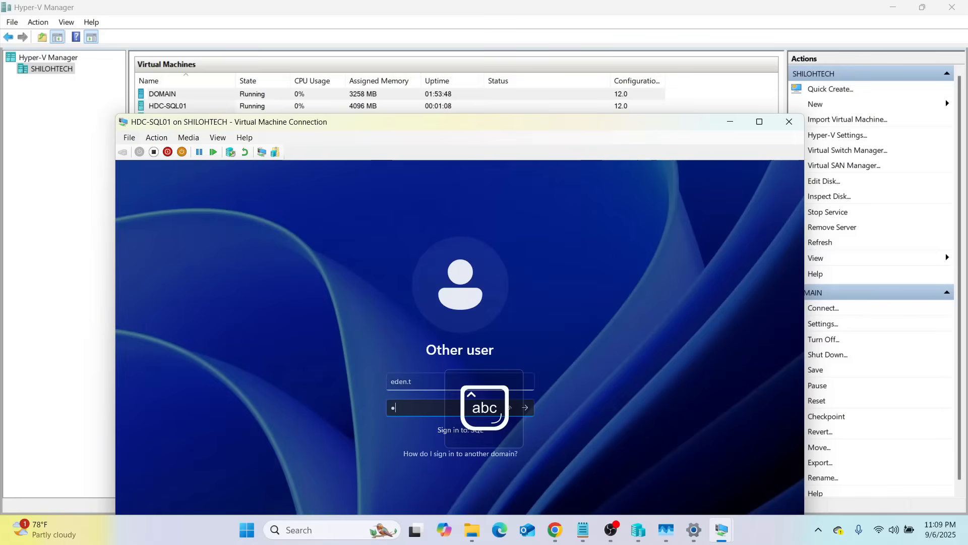
type("******")
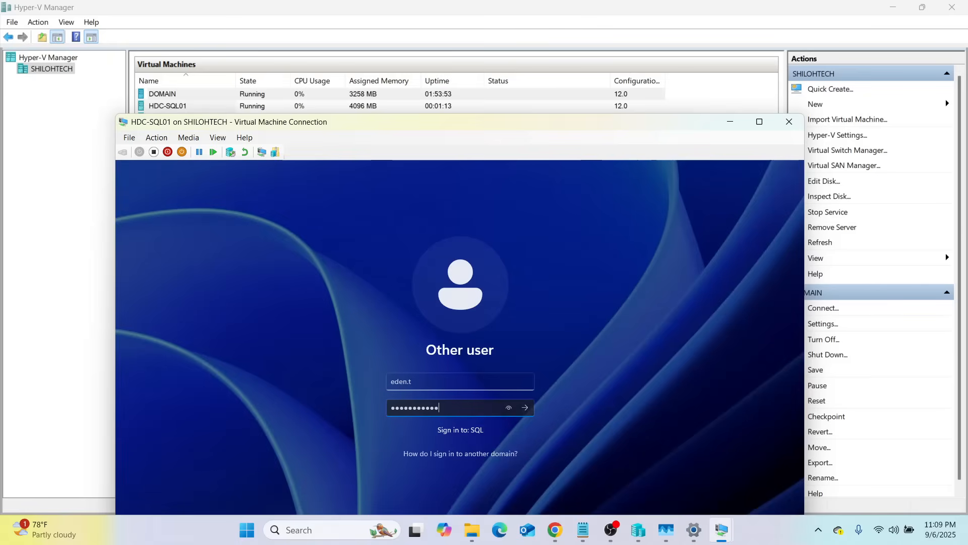
left_click(525, 408)
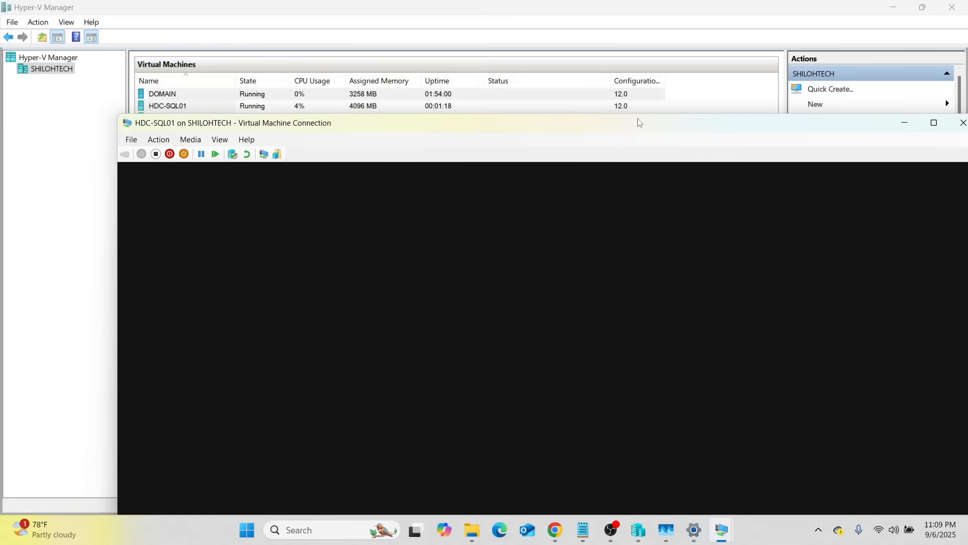
left_click_drag(638, 124, 548, 94)
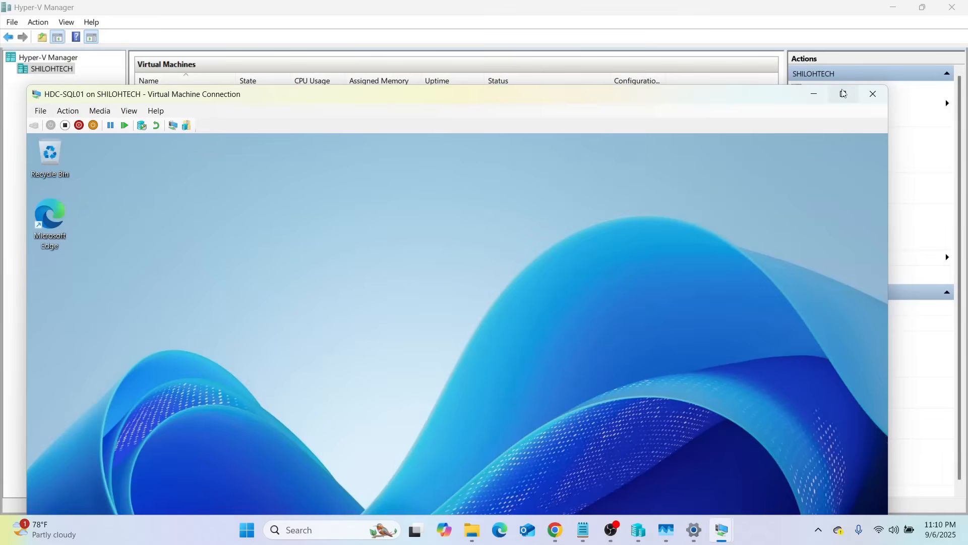
left_click(843, 94)
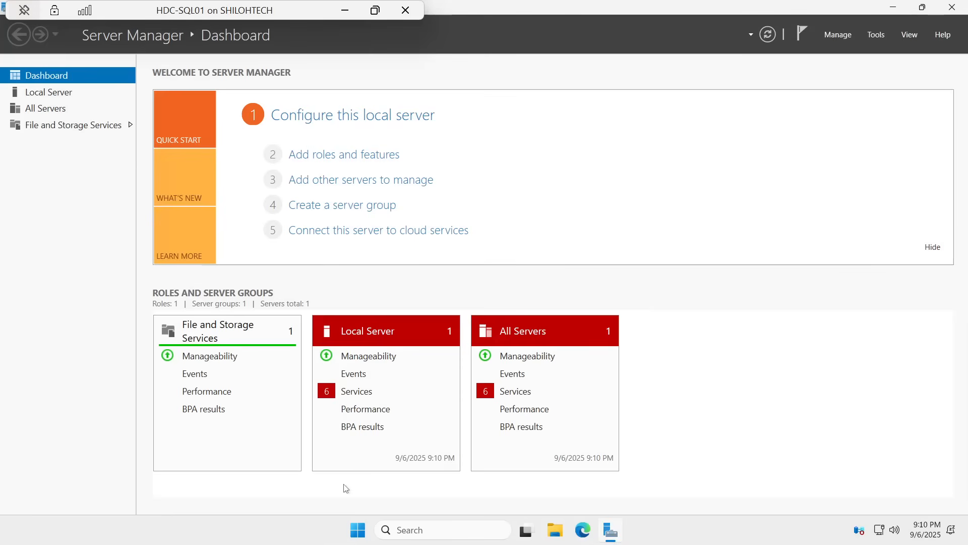
Step: Sign the current domain account out of HDC-SQL01 and close the virtual machine's connection window
left_click(358, 531)
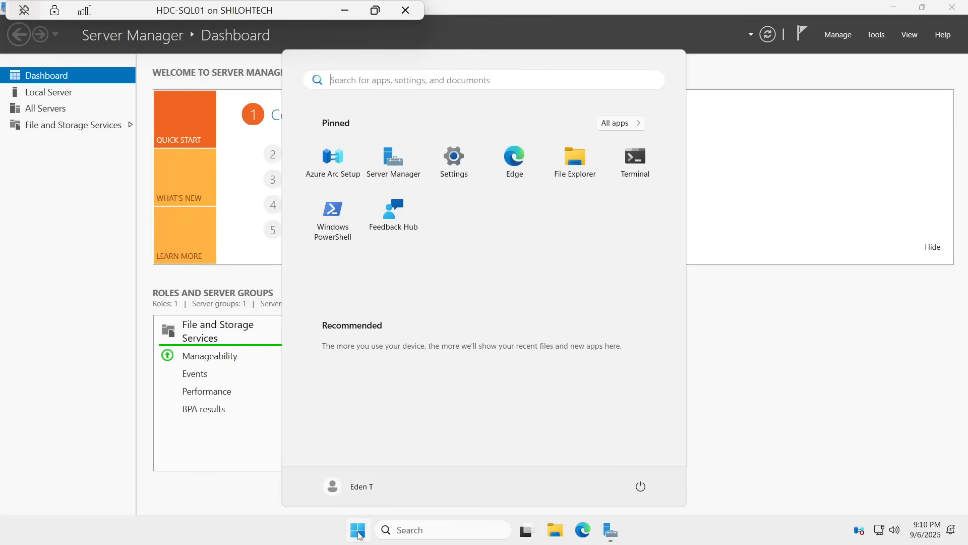
left_click(338, 493)
left_click(326, 461)
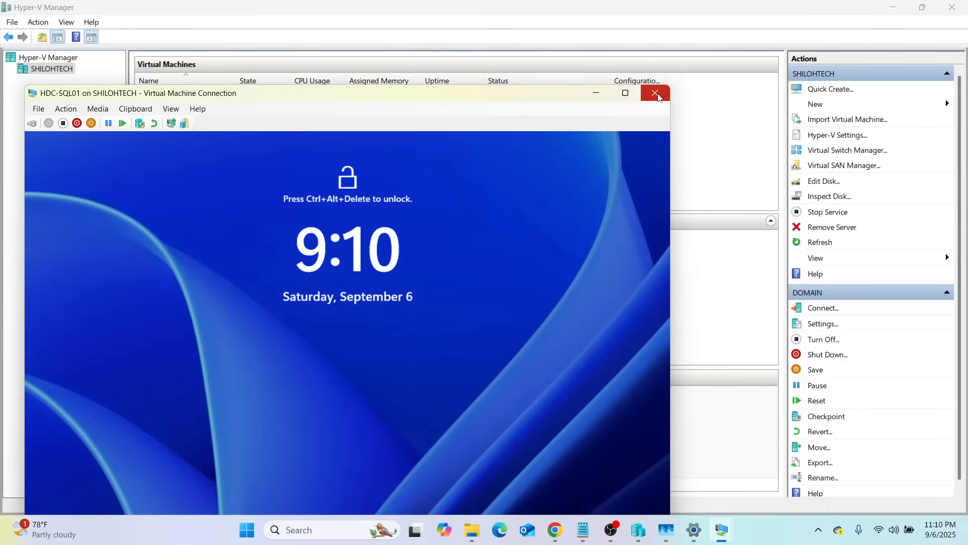
left_click(656, 94)
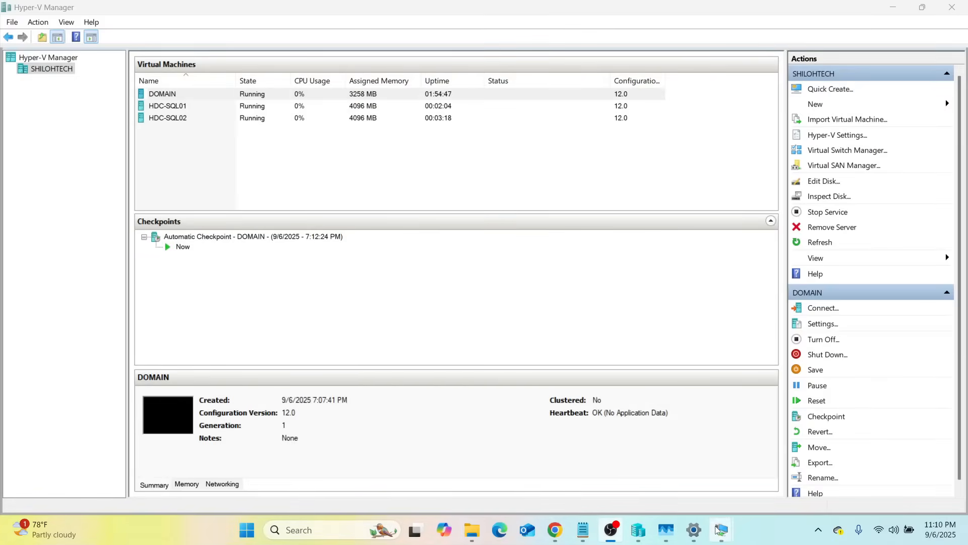
Step: Open a new connection to the running HDC-SQL01 virtual machine and bring up its sign-in screen
mouse_move(719, 528)
mouse_move(664, 474)
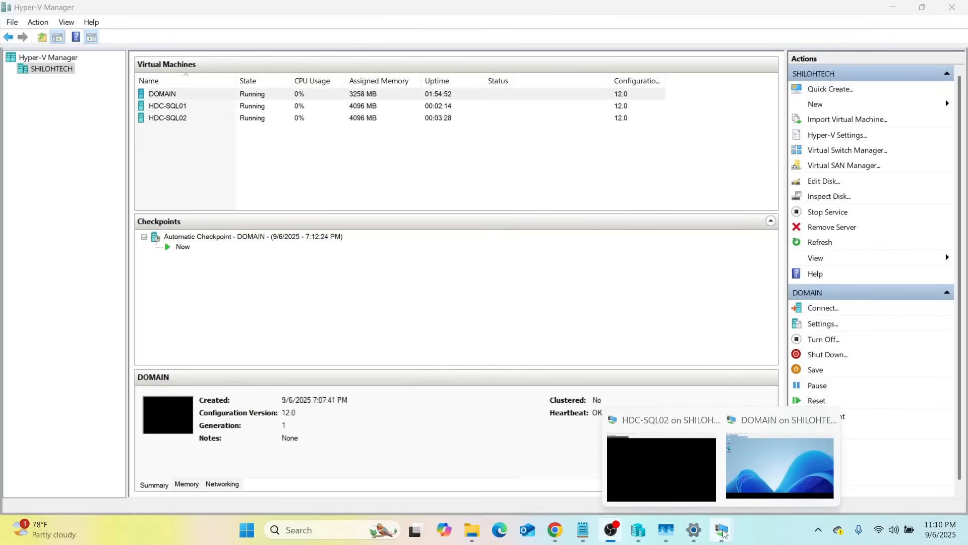
right_click(160, 107)
left_click(197, 113)
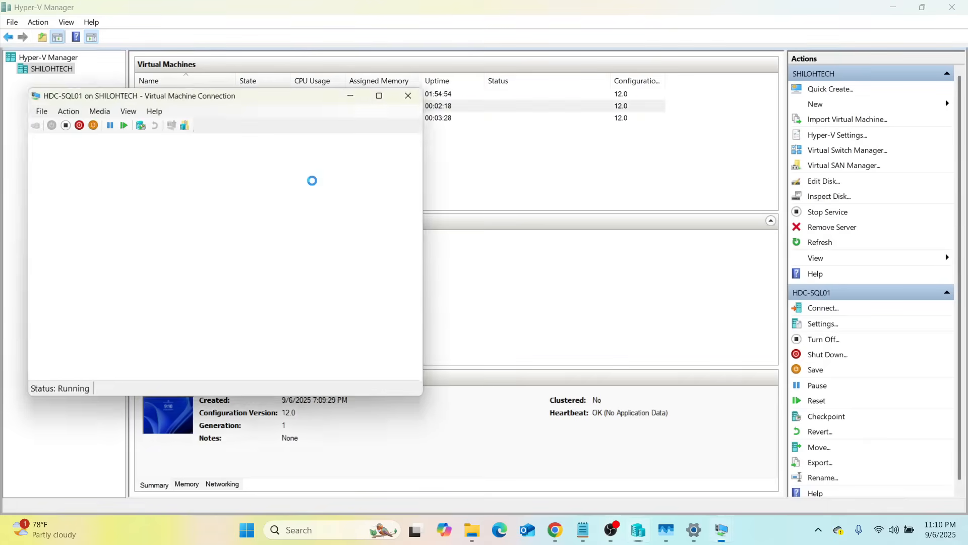
left_click(271, 293)
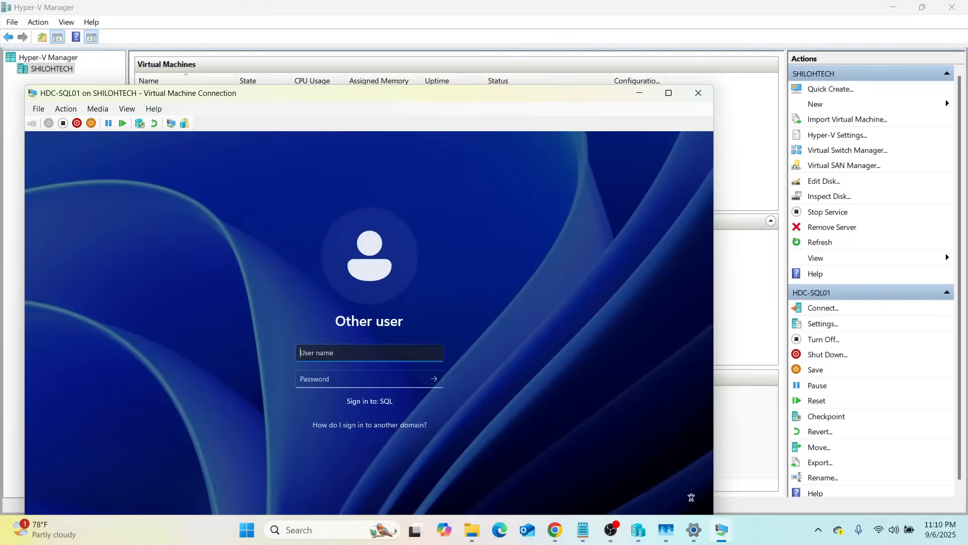
Step: Enter the first domain account's user name on HDC-SQL01's sign-in screen for the SQL domain
key("Caps_Lock")
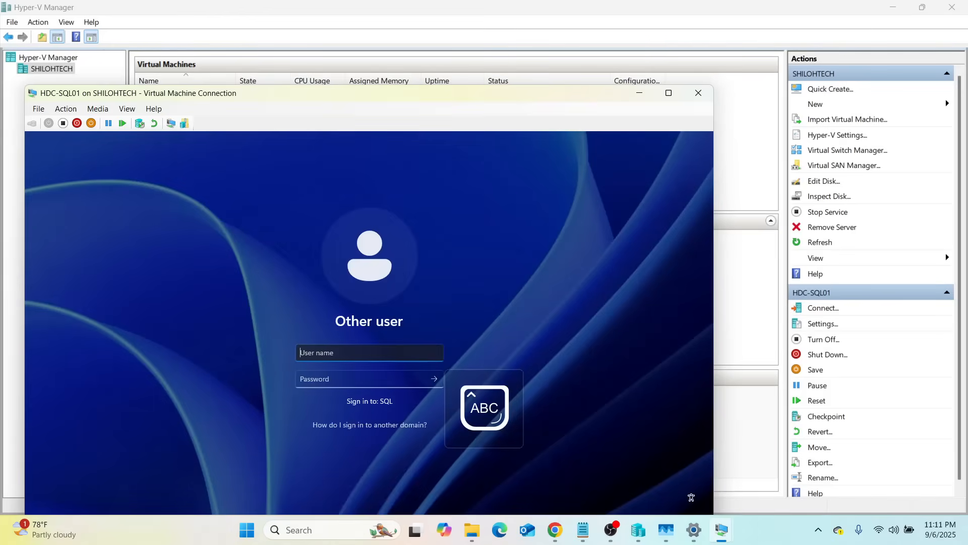
type("S")
key("Caps_Lock")
type("hiloh.")
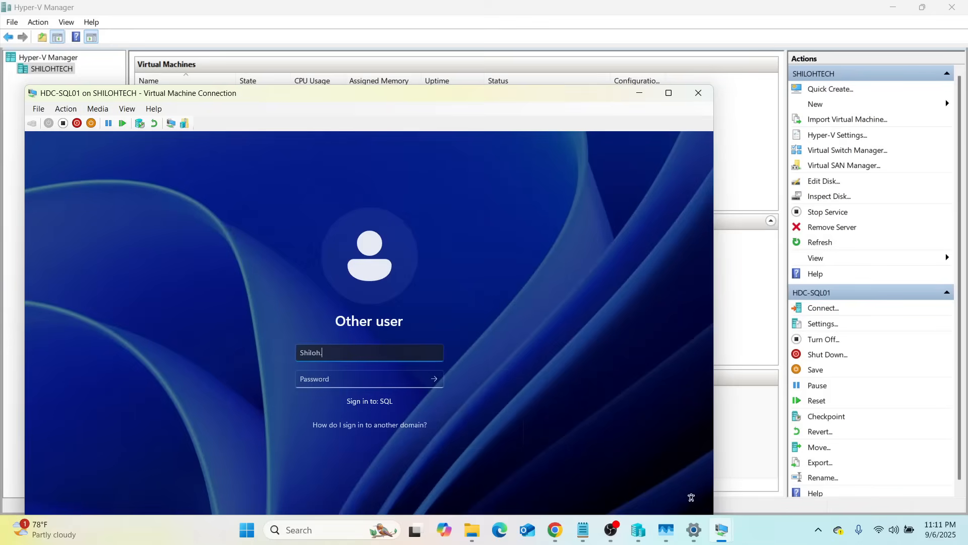
key("Caps_Lock")
type("T")
key("Caps_Lock")
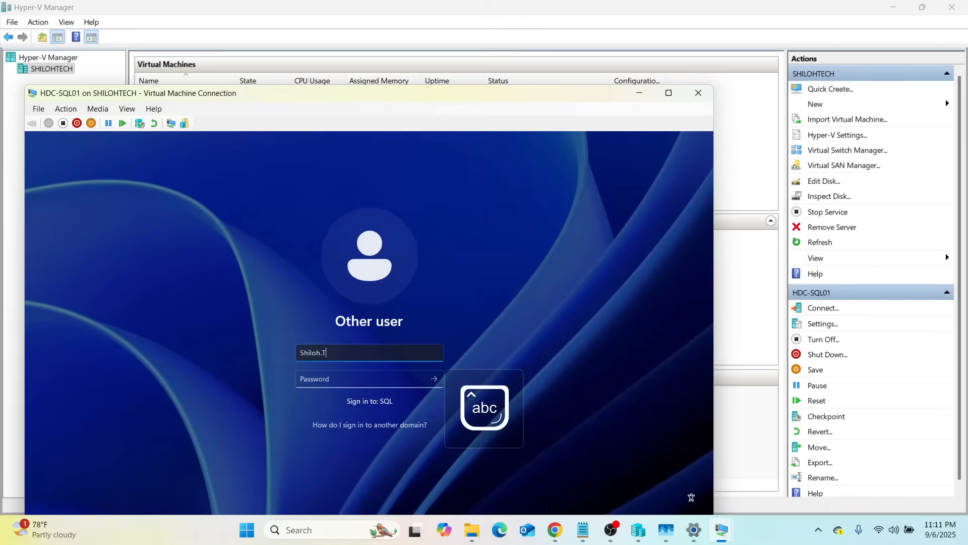
Step: Enter the domain account's password, sign in to HDC-SQL01 and expand its session to full screen
key("Tab")
key("Caps_Lock")
type("•")
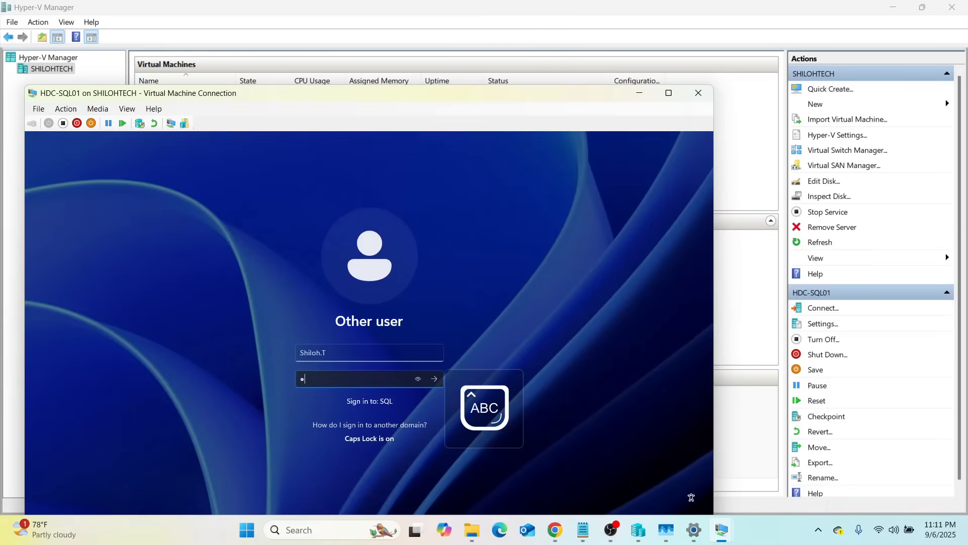
key("Caps_Lock")
type("••••")
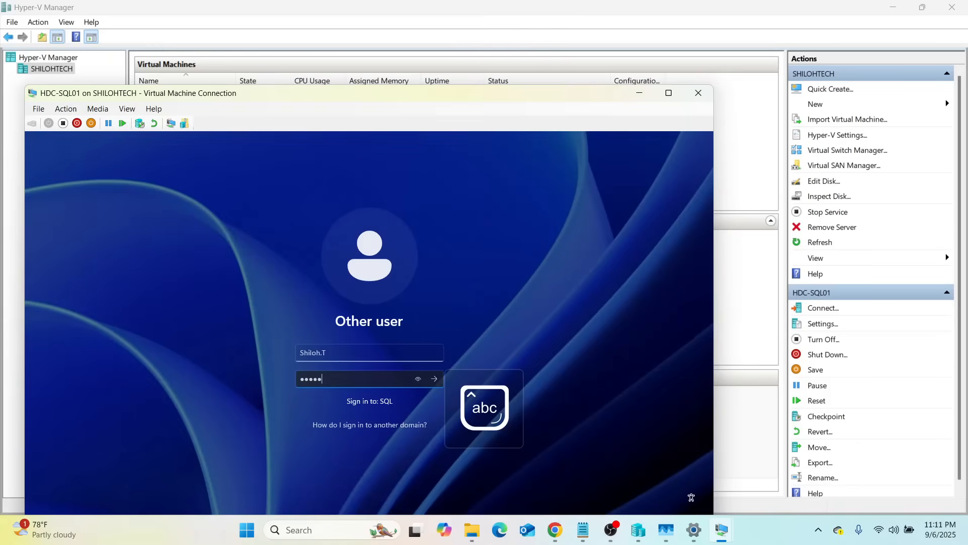
type("••••••")
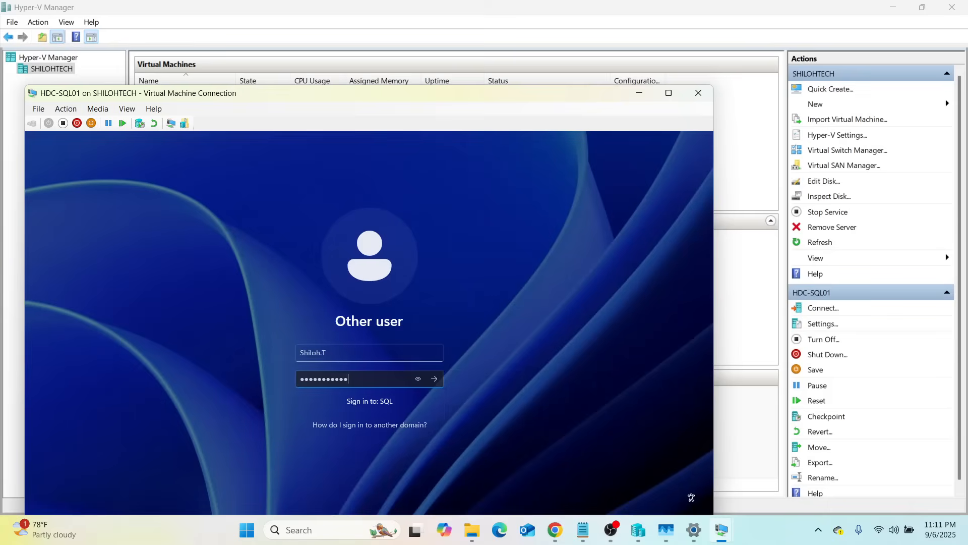
left_click(417, 379)
left_click(438, 382)
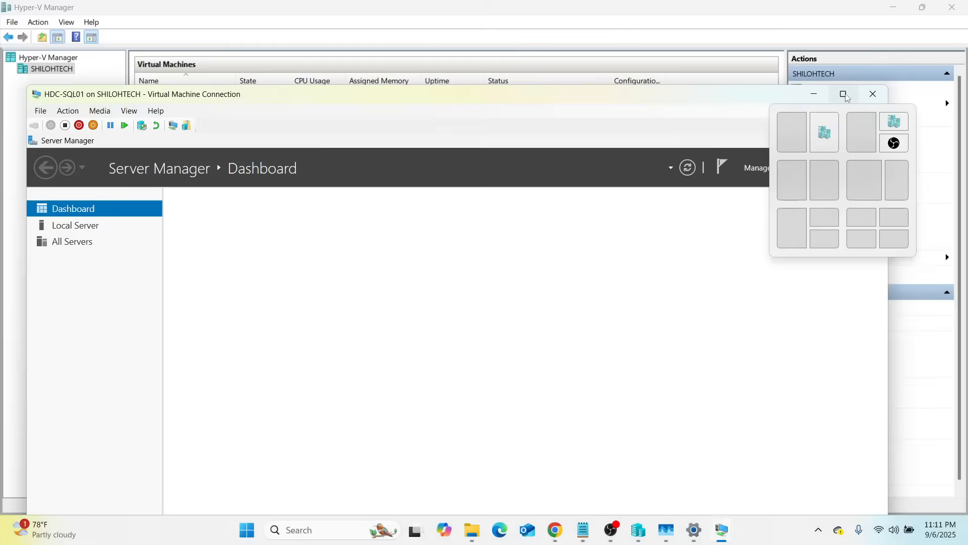
left_click(844, 95)
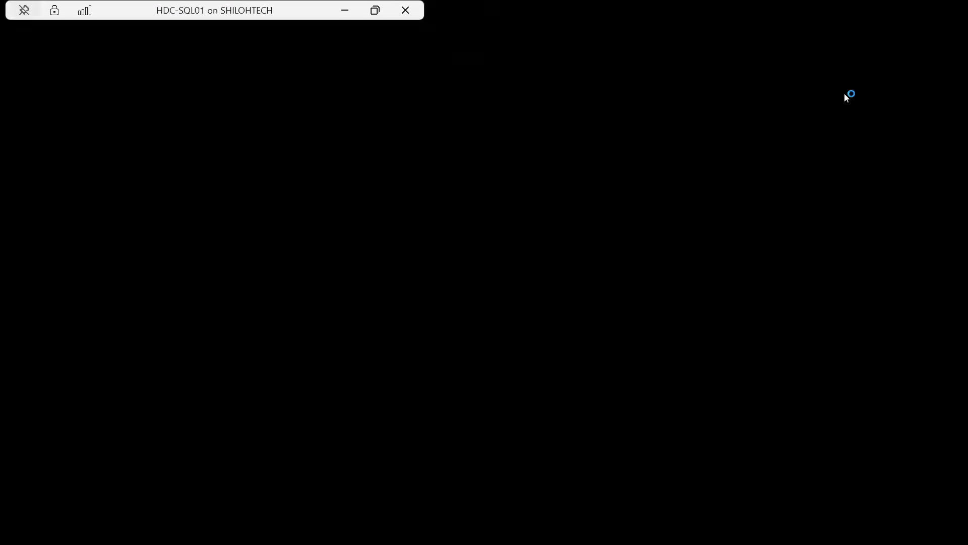